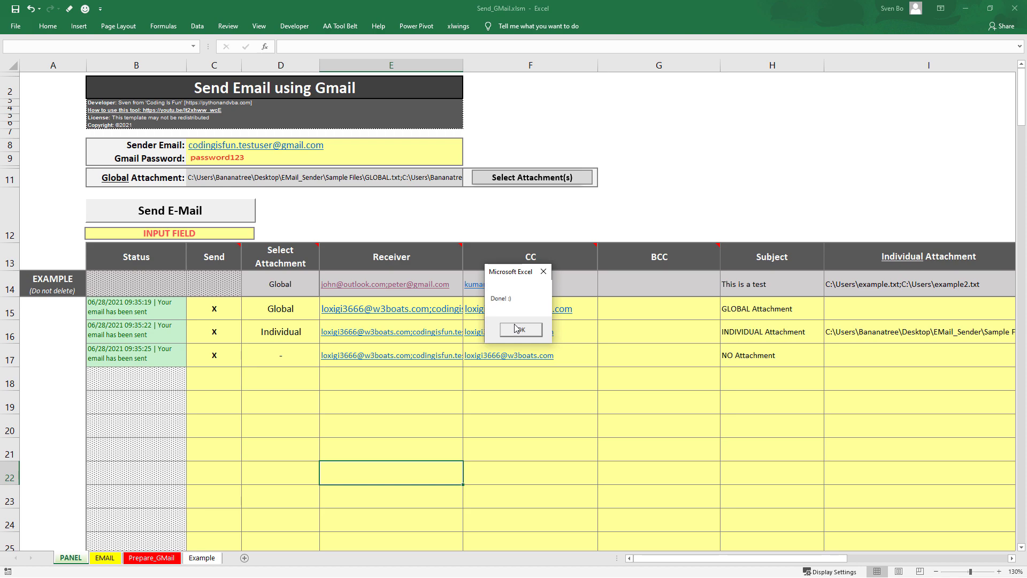
Step: Dismiss the 'Done! :)' completion message box
{"action": "left_click", "coordinate": [519, 329]}
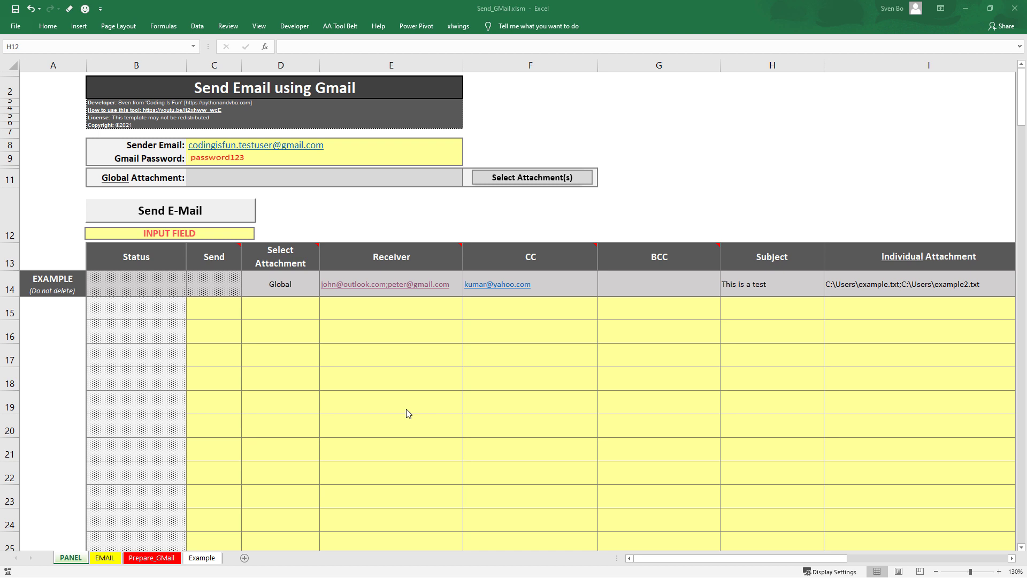
Step: View the Prepare_GMail instructions and switch on less secure app access
{"action": "left_click", "coordinate": [152, 557]}
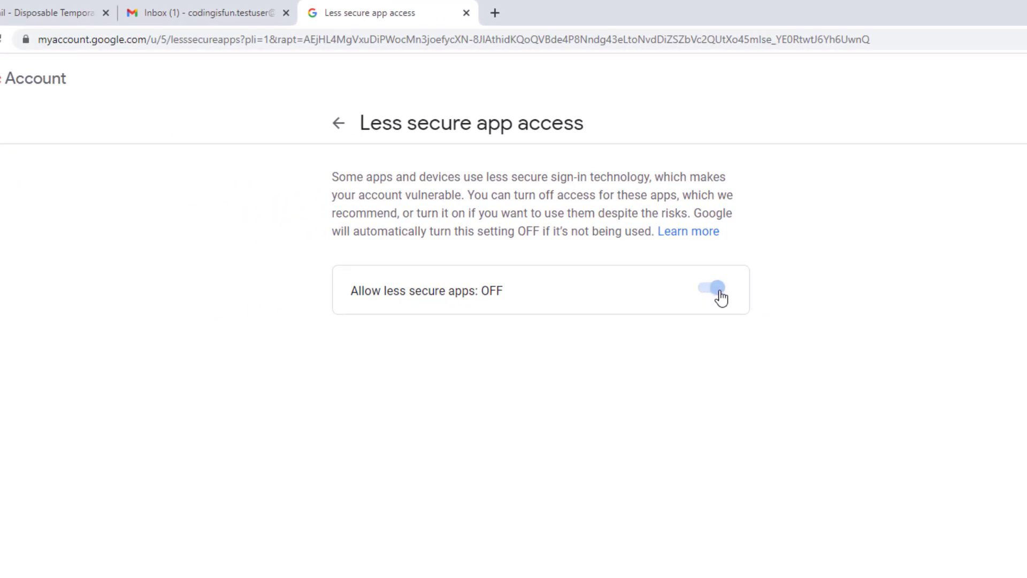
{"action": "left_click", "coordinate": [716, 290]}
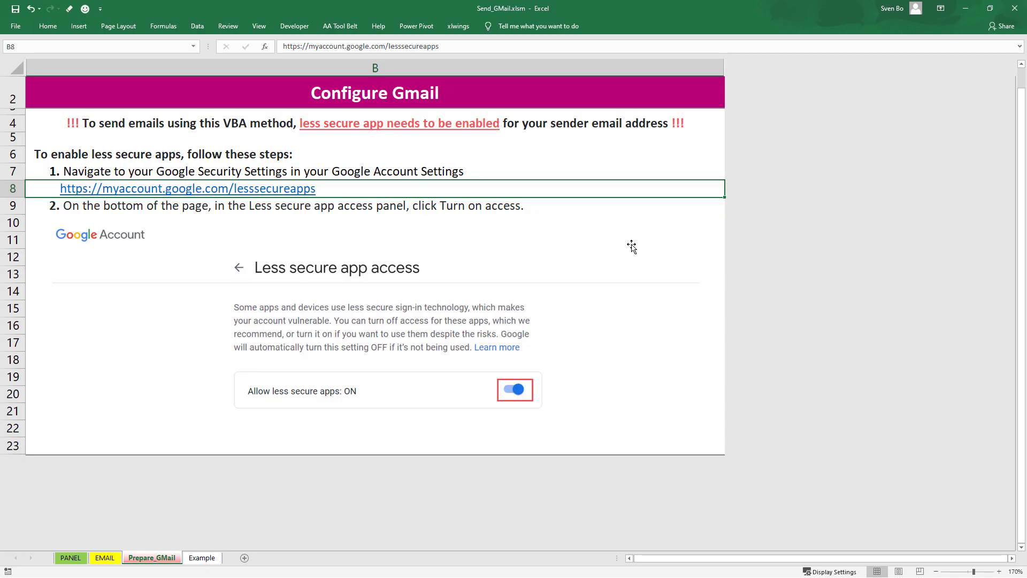
Step: On PANEL, set the first email row's Send to x and Select Attachment to Global
{"action": "left_click", "coordinate": [69, 557]}
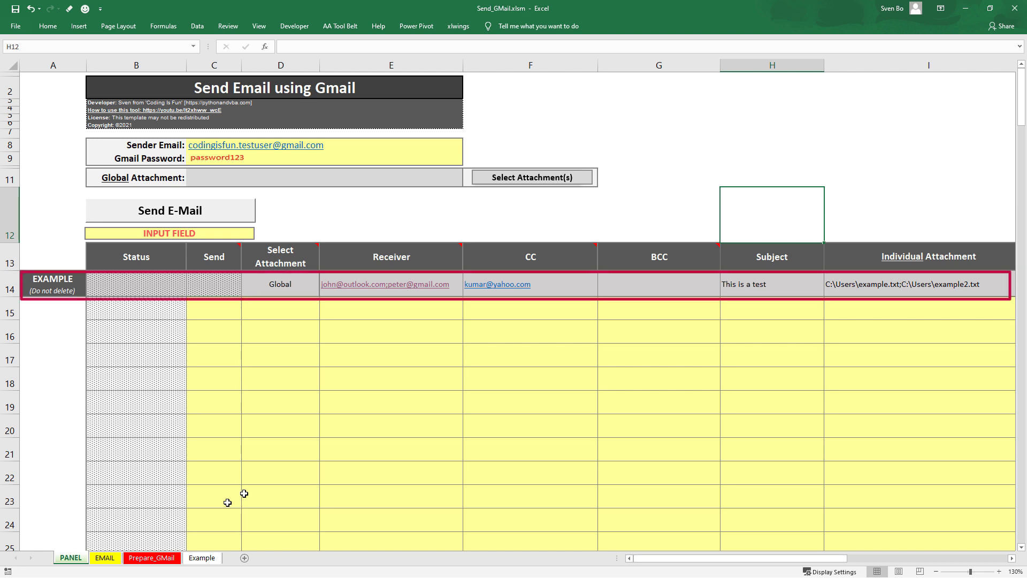
{"action": "left_click", "coordinate": [214, 312]}
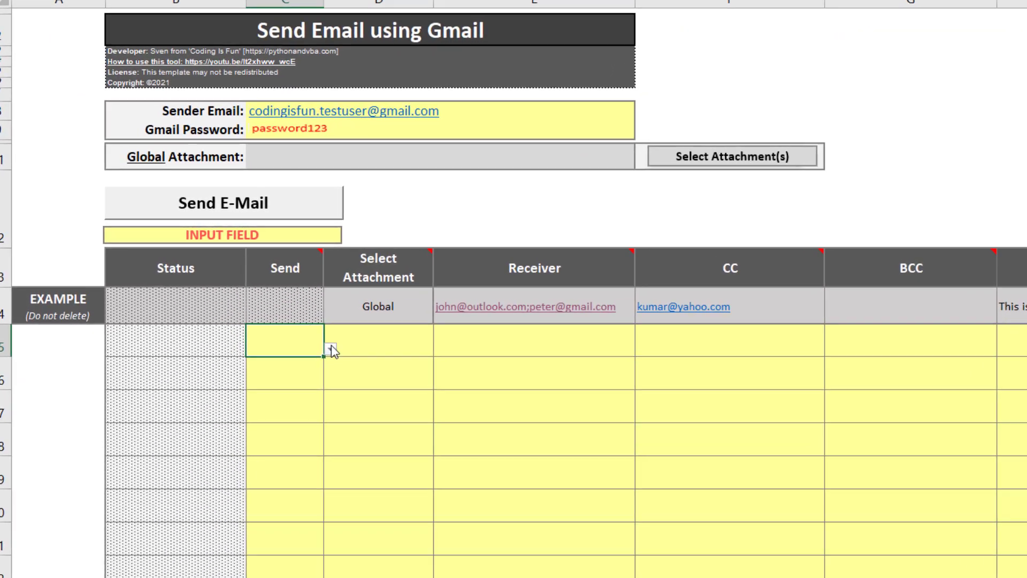
{"action": "left_click", "coordinate": [331, 349]}
{"action": "left_click", "coordinate": [297, 365]}
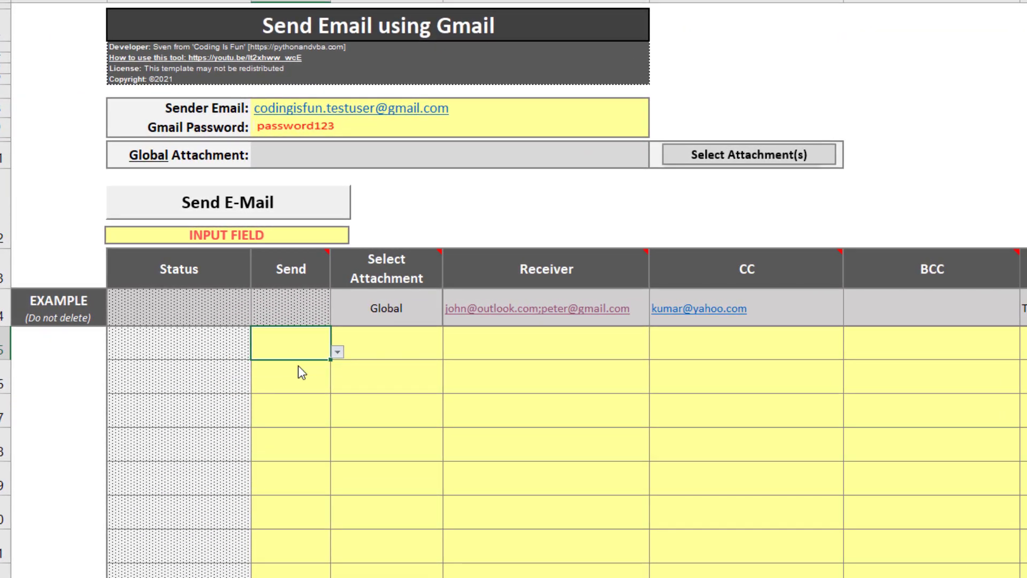
{"action": "left_click", "coordinate": [405, 347]}
{"action": "left_click", "coordinate": [449, 351]}
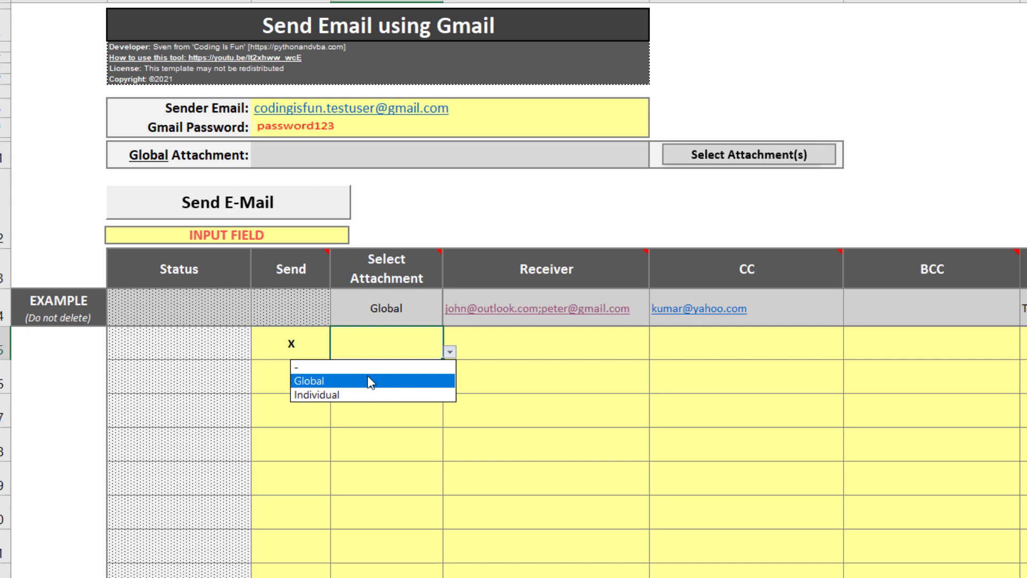
{"action": "left_click", "coordinate": [368, 380]}
{"action": "left_click", "coordinate": [482, 389]}
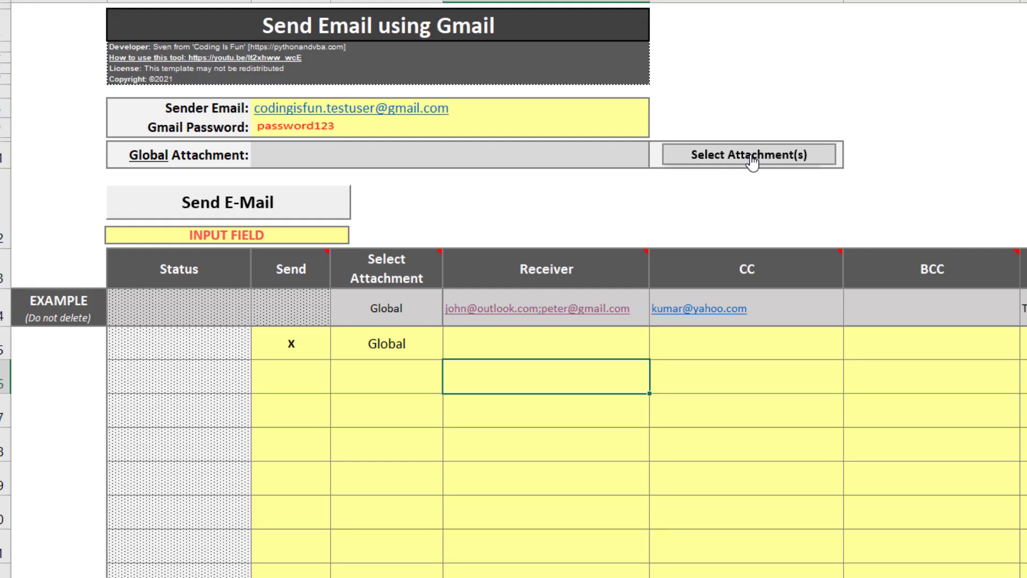
Step: Choose GLOBAL.txt, Sample_Photo.png and Sample_Workbook.xlsx from Sample Files as global attachments
{"action": "left_click", "coordinate": [751, 160]}
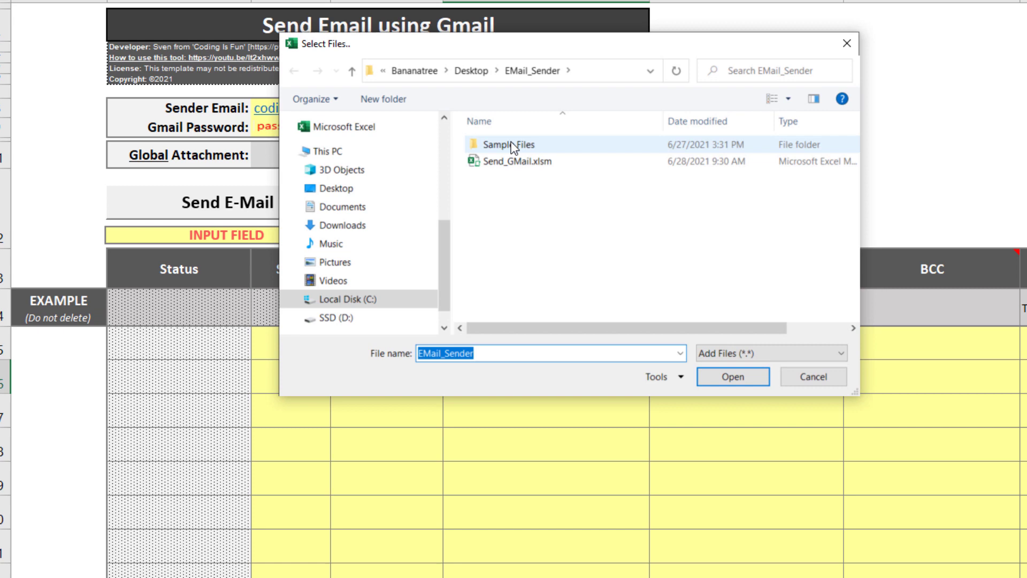
{"action": "double_click", "coordinate": [490, 142]}
{"action": "left_click", "coordinate": [505, 145]}
{"action": "left_click", "coordinate": [521, 177], "text": "ctrl"}
{"action": "left_click", "coordinate": [530, 194], "text": "ctrl"}
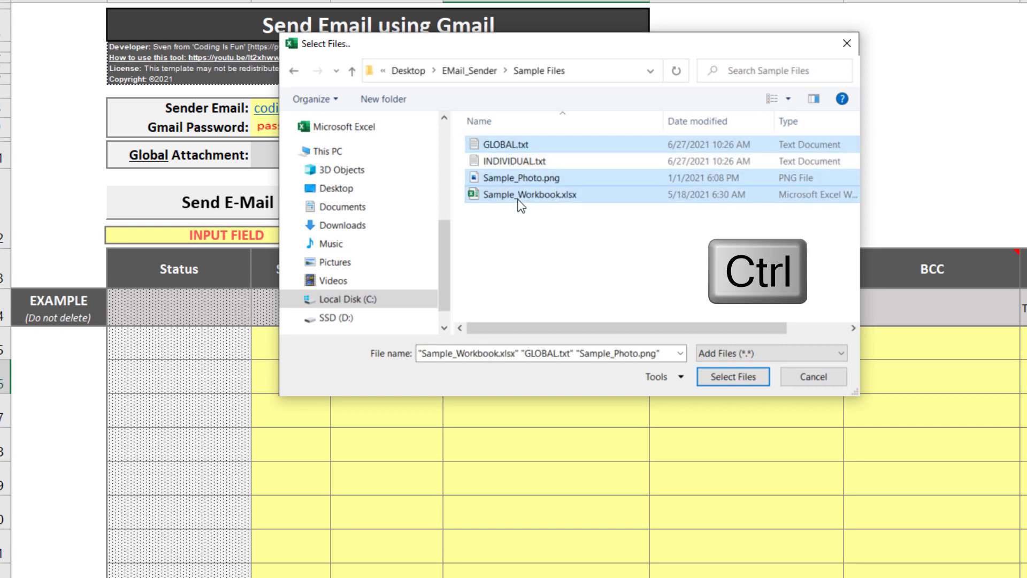
{"action": "left_click", "coordinate": [732, 376]}
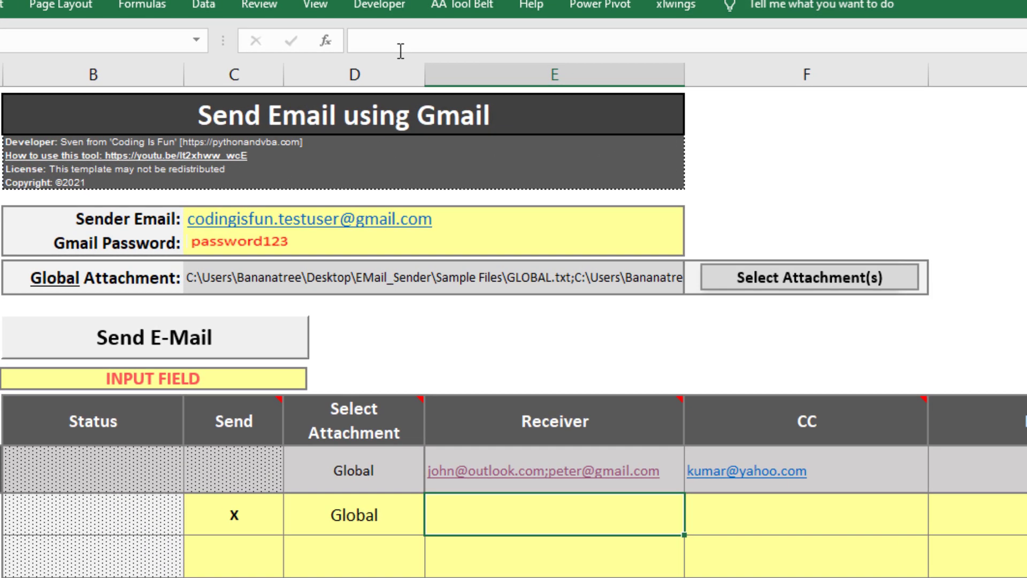
Step: Paste row 15's receiver and CC addresses and enter the subject 'GLOBAL Attachment'
{"action": "key", "text": "ctrl+v"}
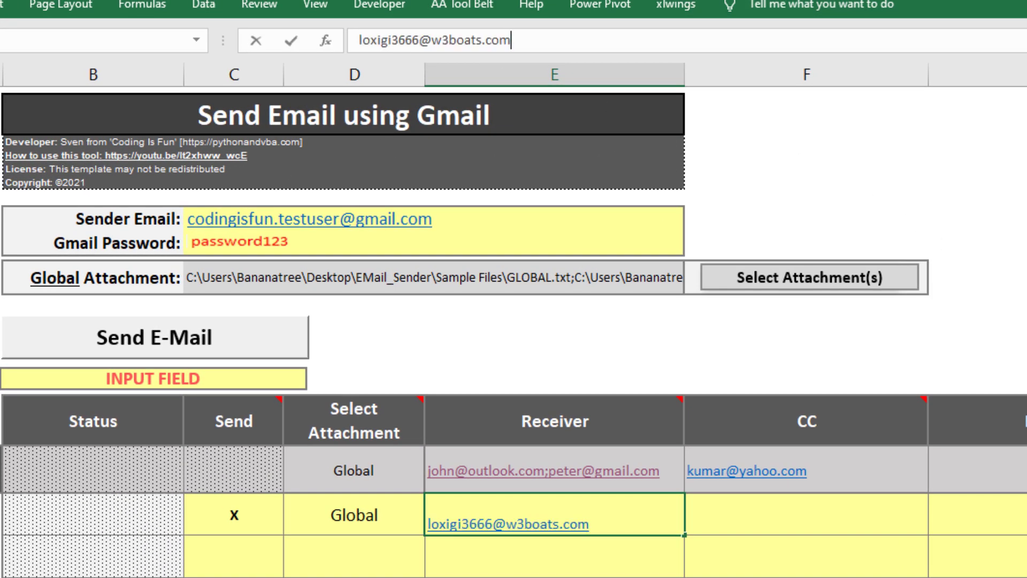
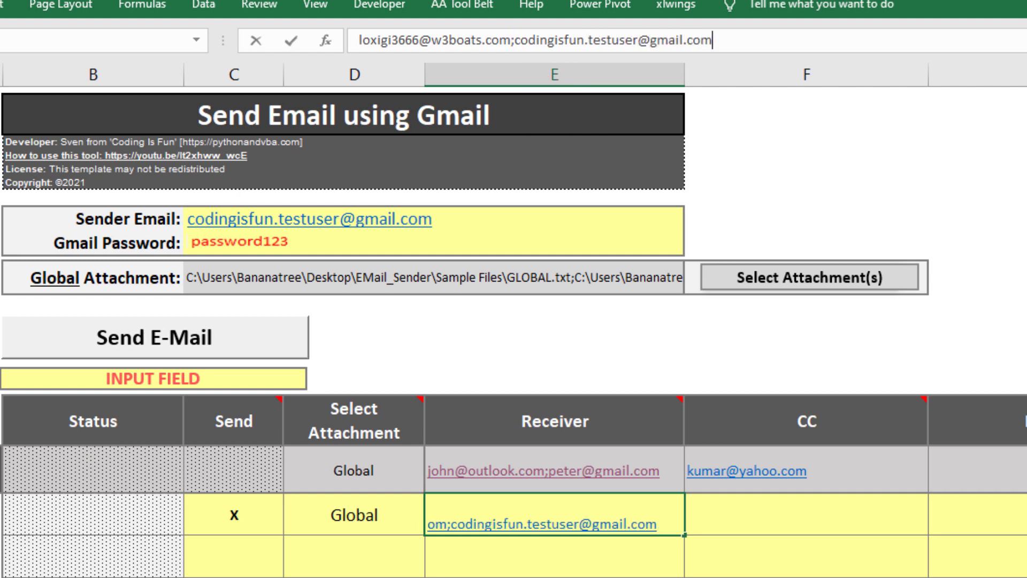
{"action": "key", "text": "Return"}
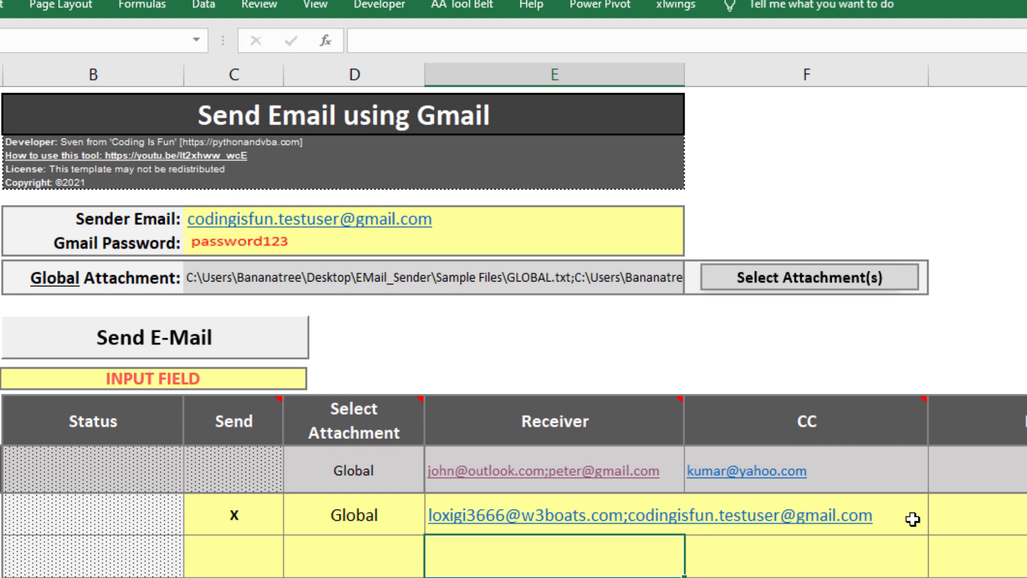
{"action": "left_click", "coordinate": [912, 519]}
{"action": "left_click", "coordinate": [469, 42]}
{"action": "key", "text": "ctrl+v"}
{"action": "key", "text": "Return"}
{"action": "scroll", "coordinate": [477, 524], "scroll_direction": "right", "scroll_amount": 6}
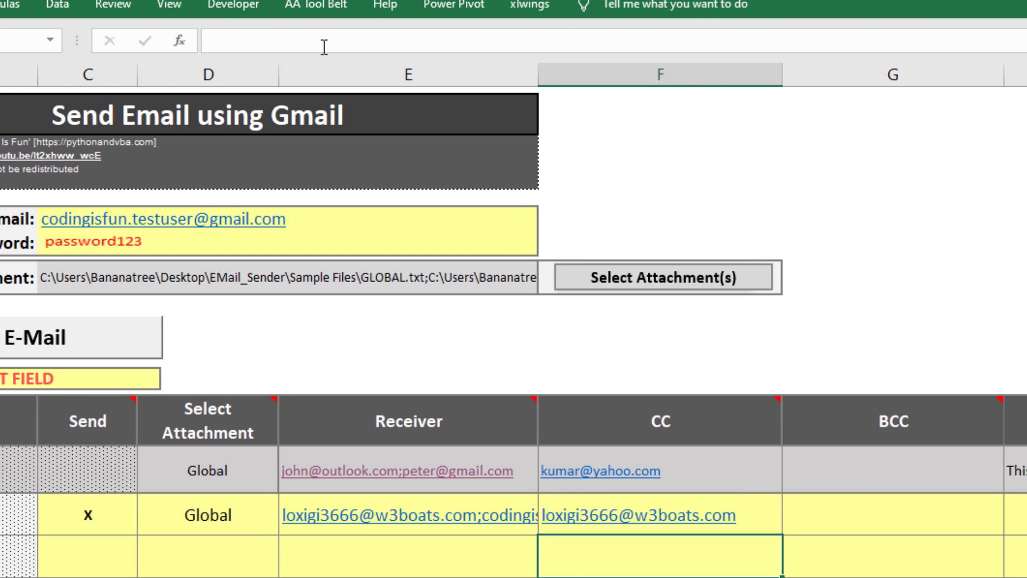
{"action": "scroll", "coordinate": [476, 524], "scroll_direction": "right", "scroll_amount": 1}
{"action": "left_click", "coordinate": [586, 518]}
{"action": "type", "text": "GLOBAL "}
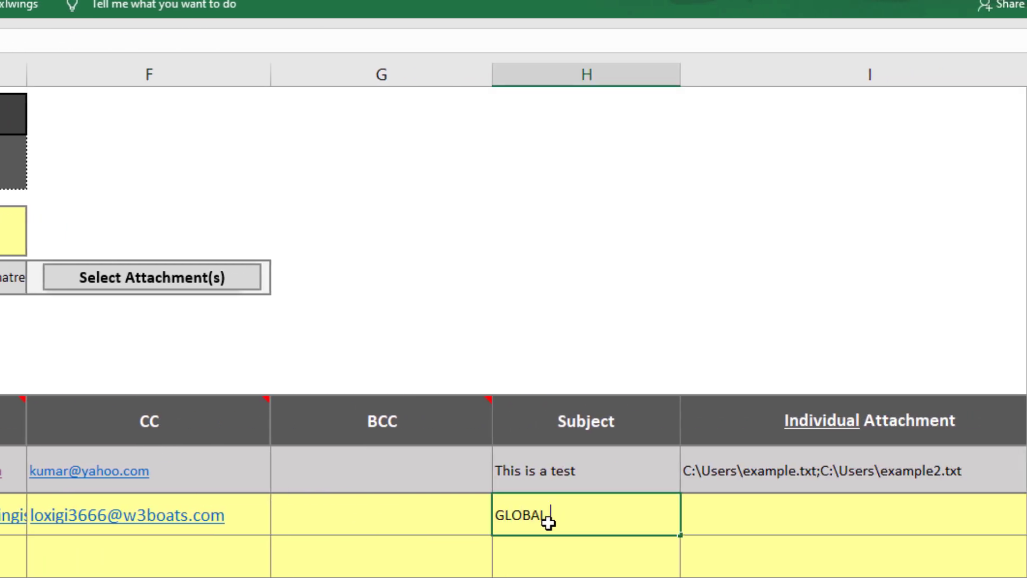
{"action": "type", "text": "Attachment"}
{"action": "key", "text": "Return"}
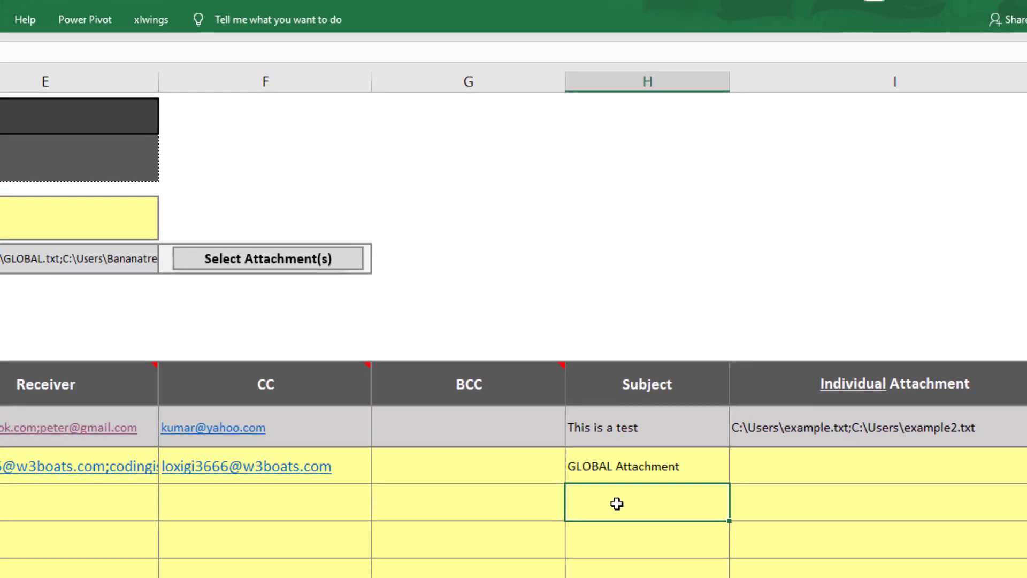
{"action": "scroll", "coordinate": [634, 568], "scroll_direction": "right", "scroll_amount": 5}
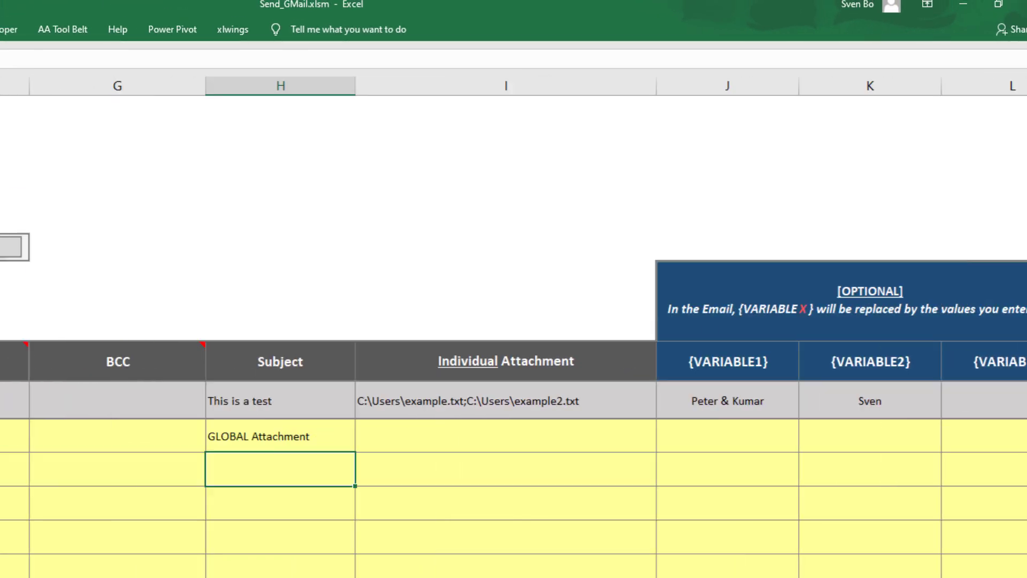
{"action": "scroll", "coordinate": [634, 568], "scroll_direction": "right", "scroll_amount": 5}
{"action": "scroll", "coordinate": [514, 481], "scroll_direction": "right", "scroll_amount": 1}
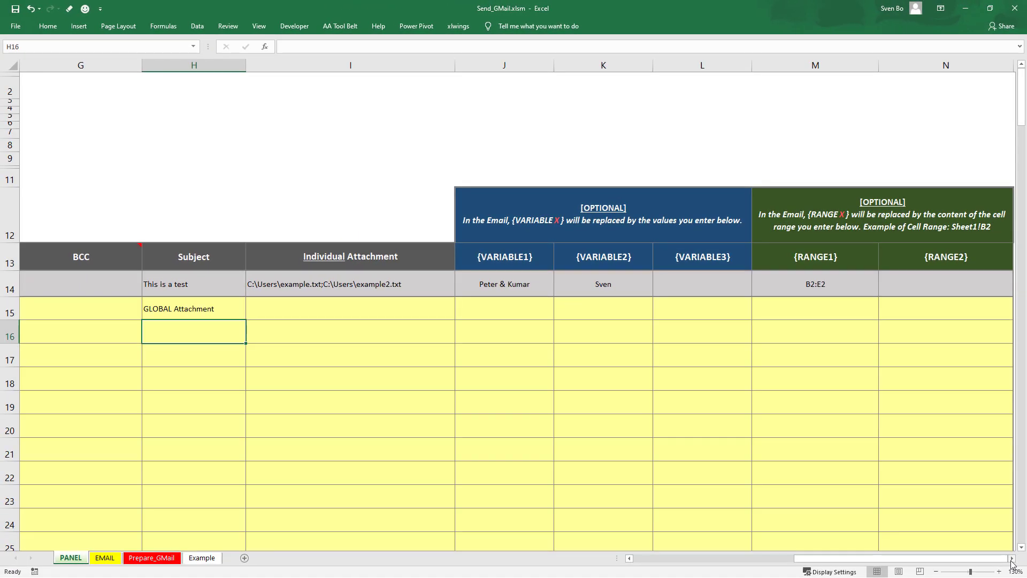
Step: In the EMAIL sheet body, insert 'Hi {VARIABLE3},' on a new line after the first greeting
{"action": "left_click", "coordinate": [105, 558]}
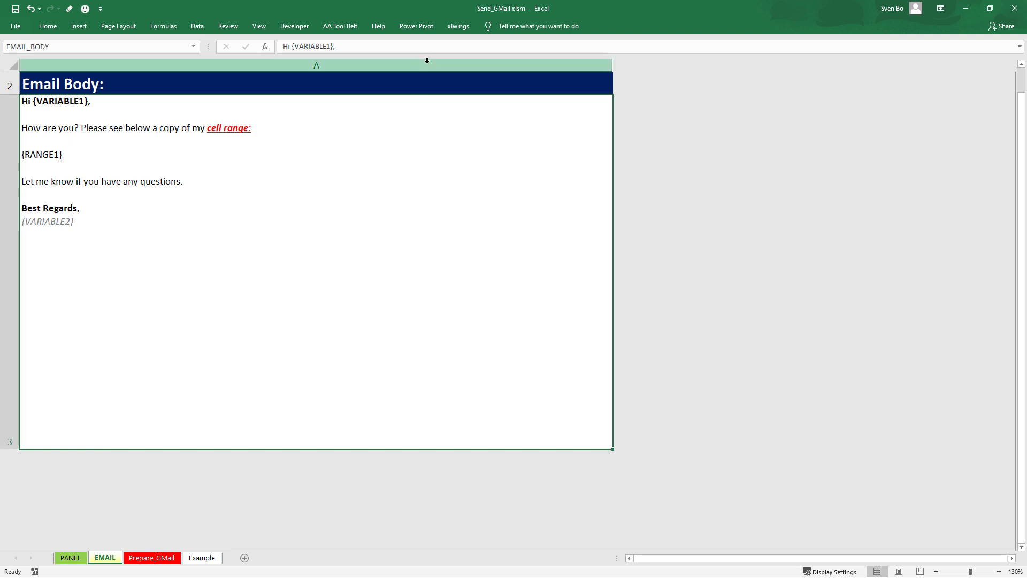
{"action": "left_click_drag", "start_coordinate": [428, 55], "coordinate": [439, 209]}
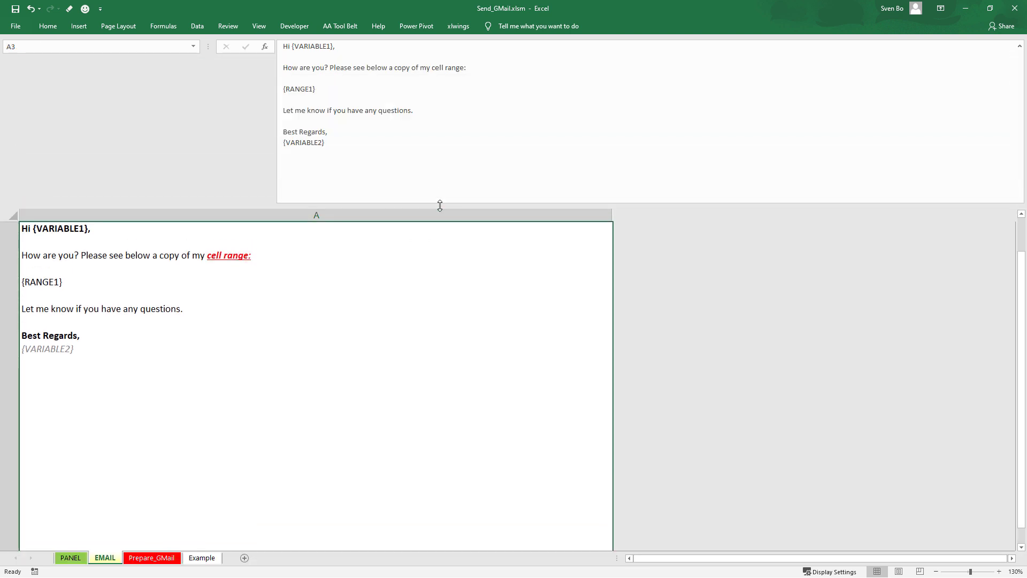
{"action": "left_click", "coordinate": [332, 46]}
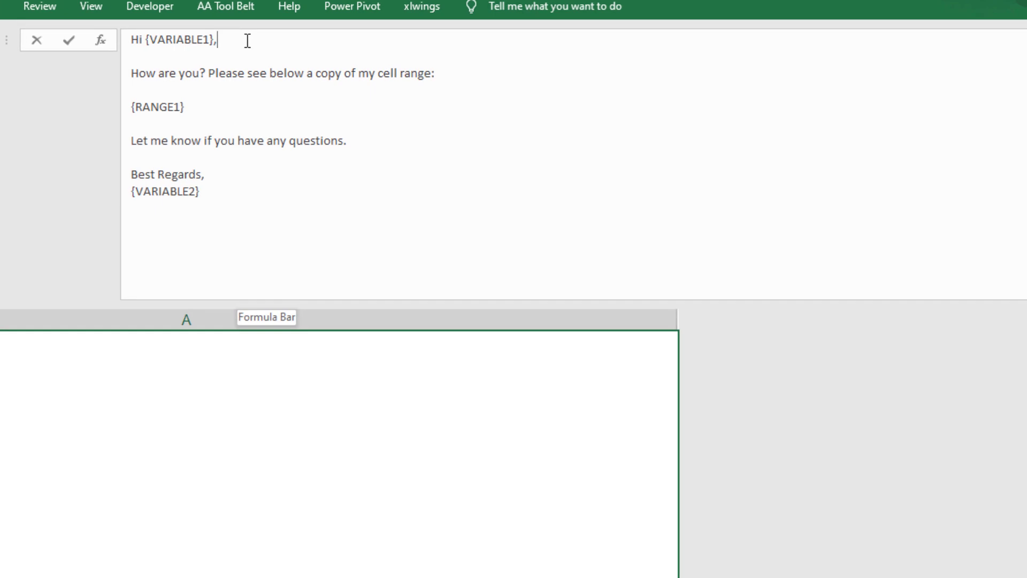
{"action": "key", "text": "alt+Return"}
{"action": "type", "text": "Hi"}
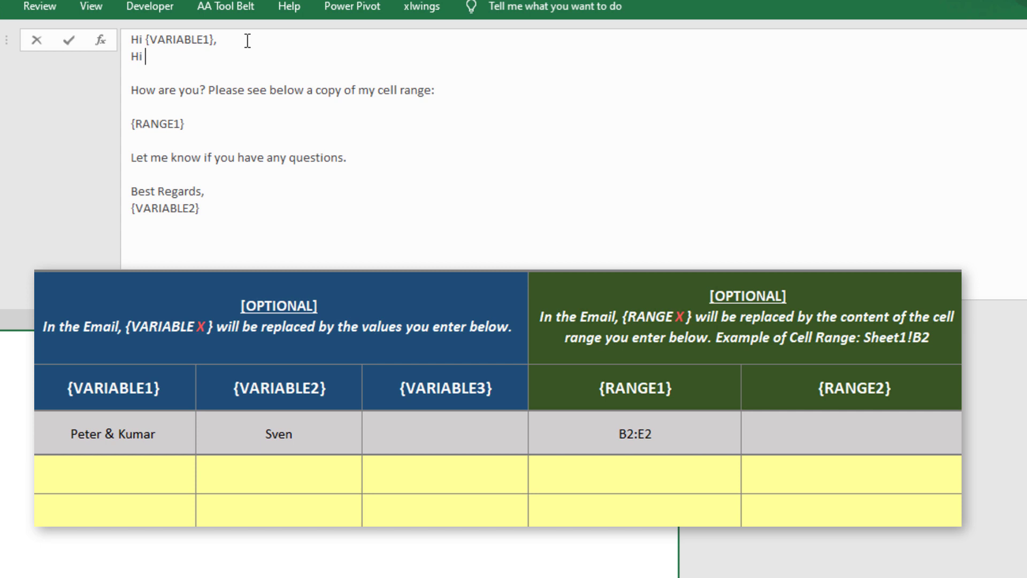
{"action": "type", "text": "{}"}
{"action": "type", "text": "VARIABLE"}
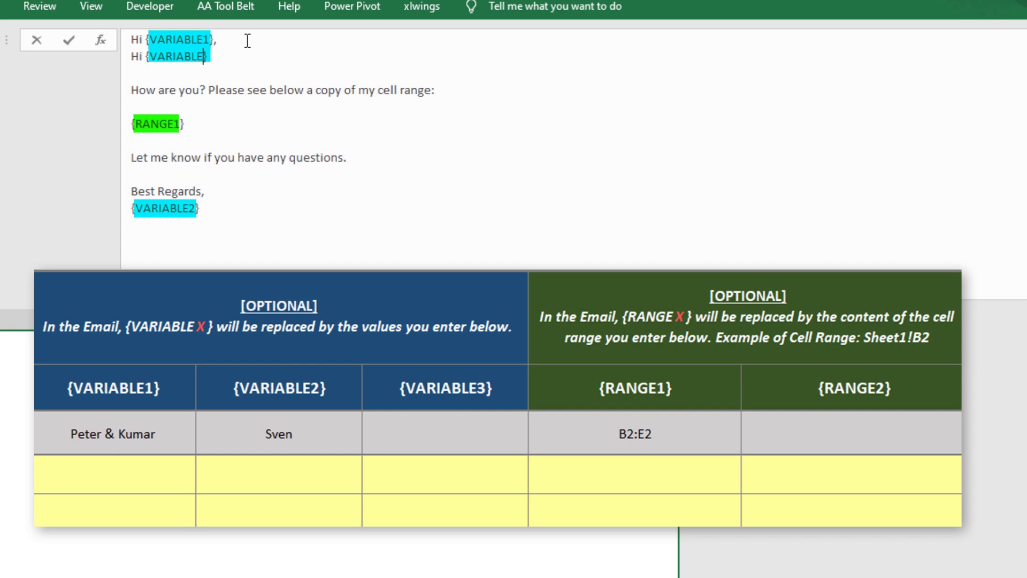
{"action": "type", "text": "3"}
{"action": "key", "text": "Right"}
{"action": "type", "text": ","}
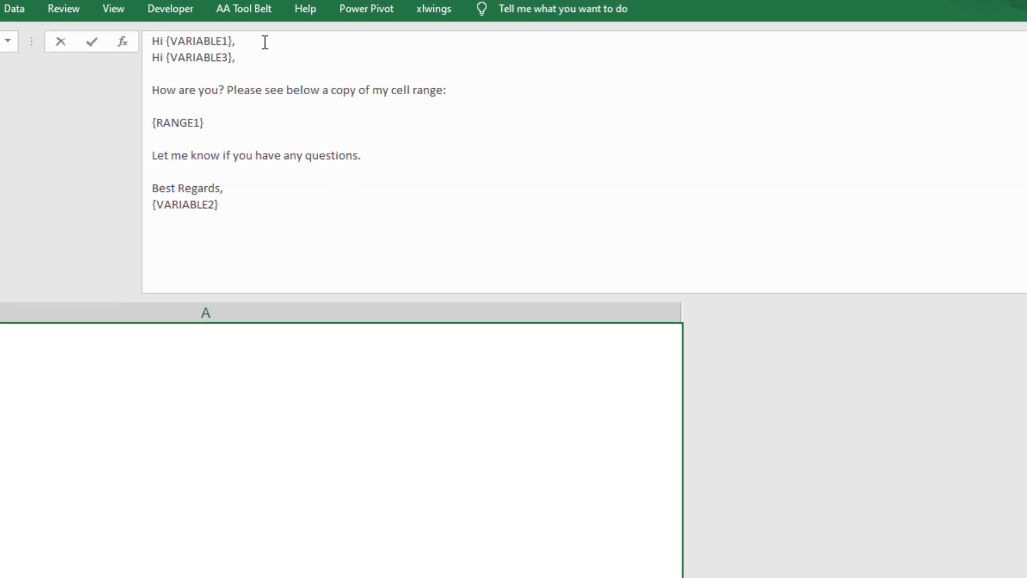
Step: Make 'any questions.' red, bold and underlined, commit the body, and collapse the formula bar
{"action": "left_click_drag", "start_coordinate": [482, 139], "coordinate": [426, 143]}
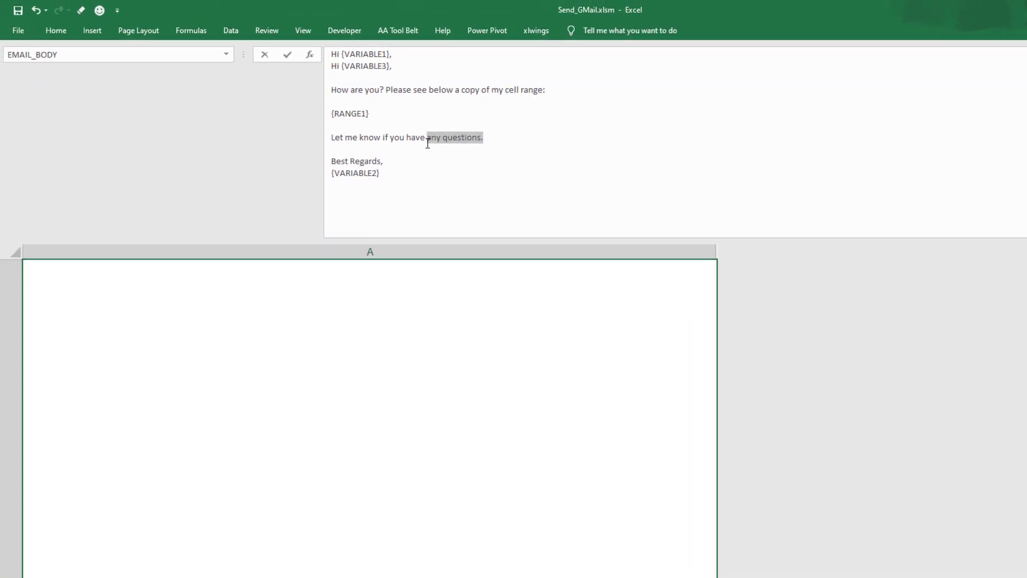
{"action": "left_click", "coordinate": [56, 31]}
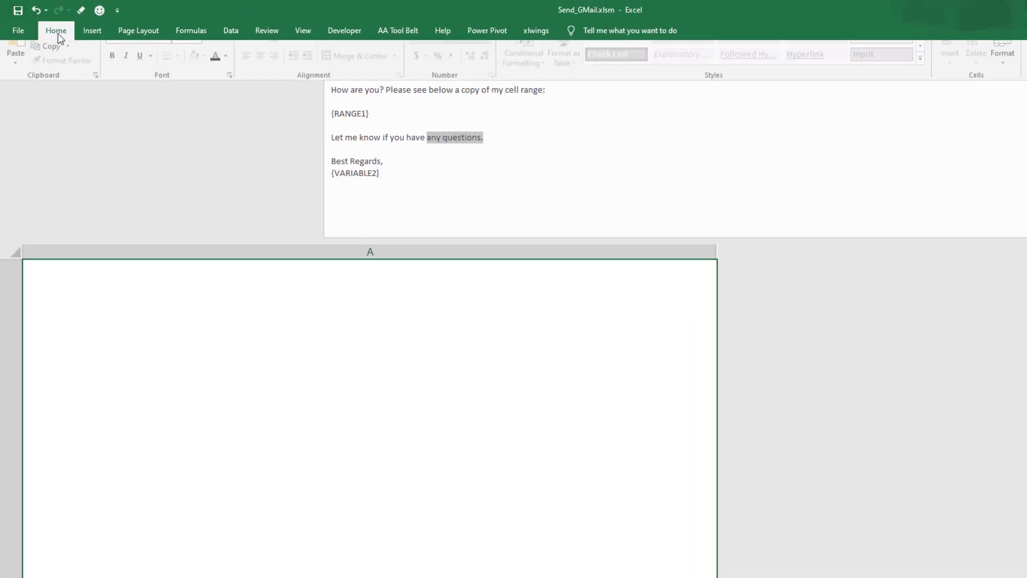
{"action": "left_click", "coordinate": [229, 74]}
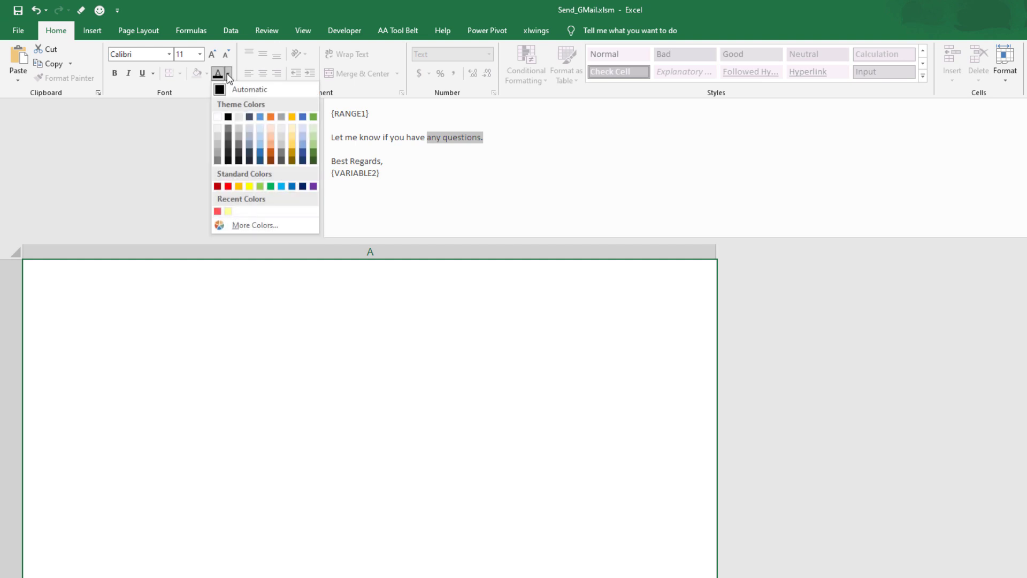
{"action": "left_click", "coordinate": [228, 187]}
{"action": "left_click", "coordinate": [114, 74]}
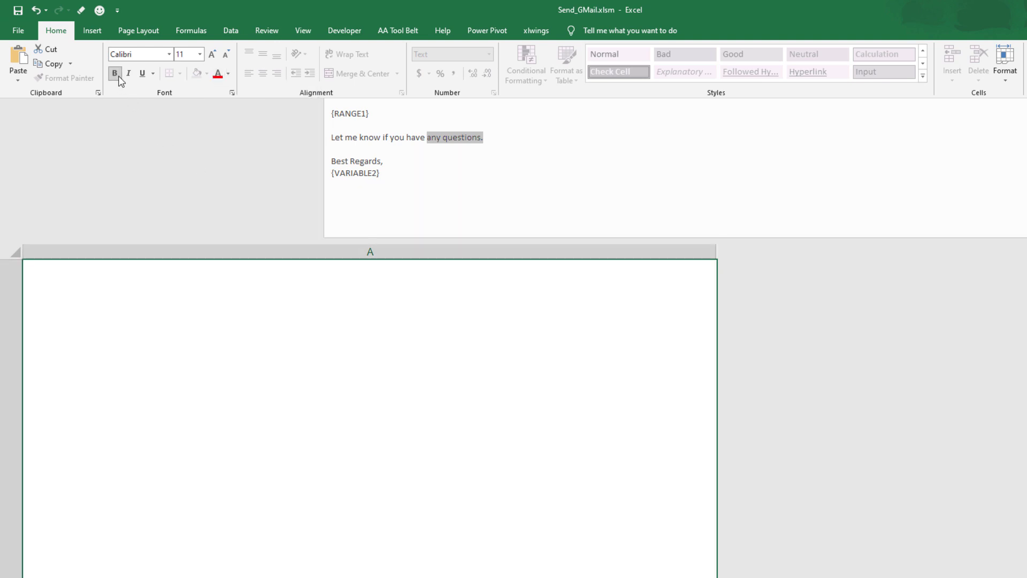
{"action": "scroll", "coordinate": [436, 276], "scroll_direction": "up", "scroll_amount": 2}
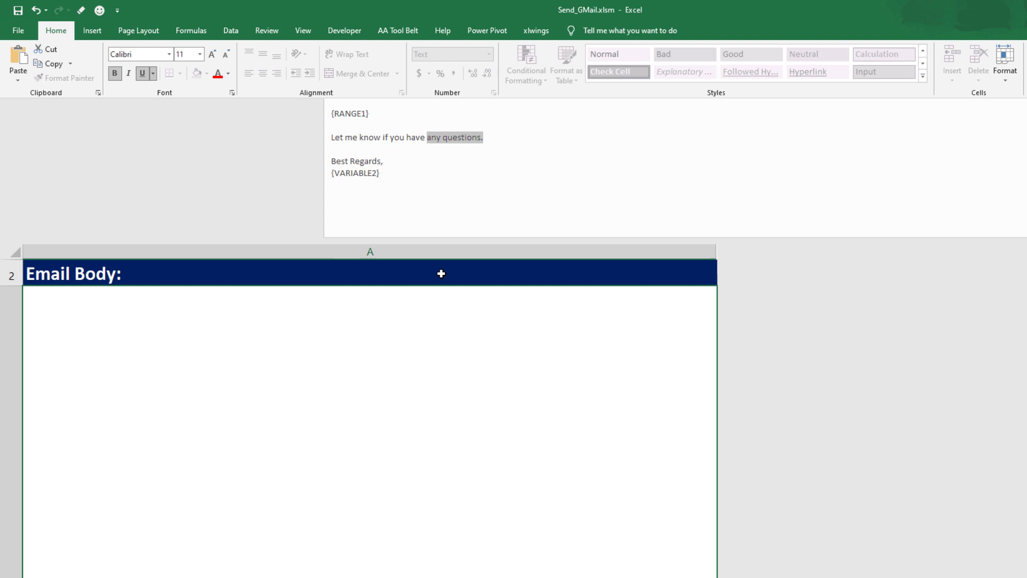
{"action": "left_click", "coordinate": [436, 276]}
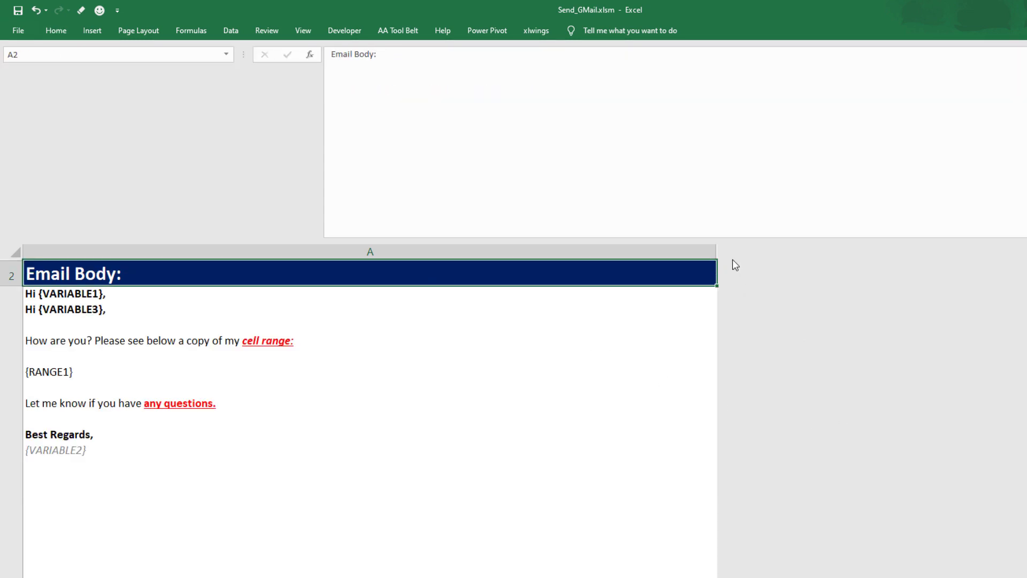
{"action": "left_click_drag", "start_coordinate": [719, 243], "coordinate": [714, 72]}
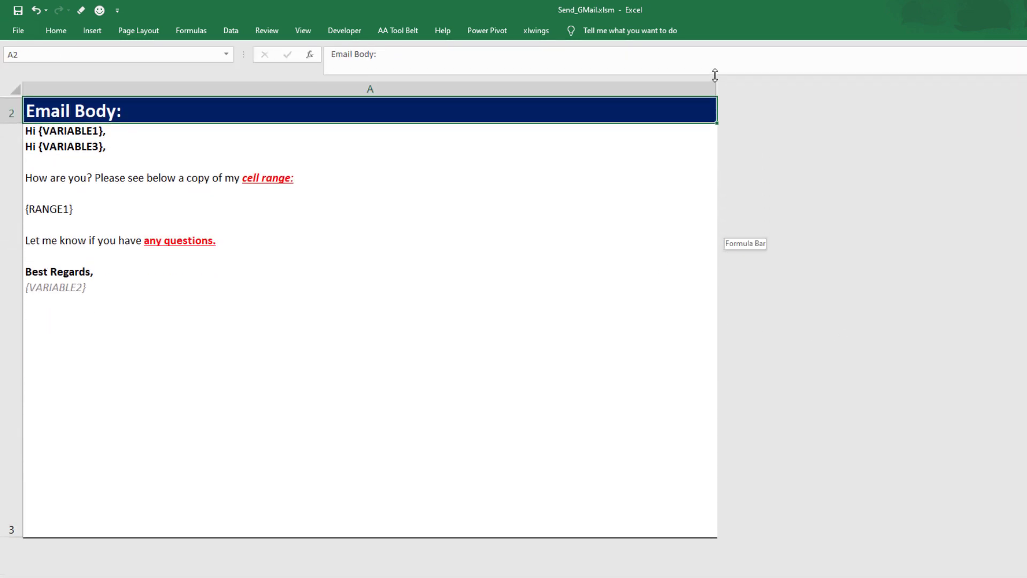
{"action": "left_click", "coordinate": [573, 241]}
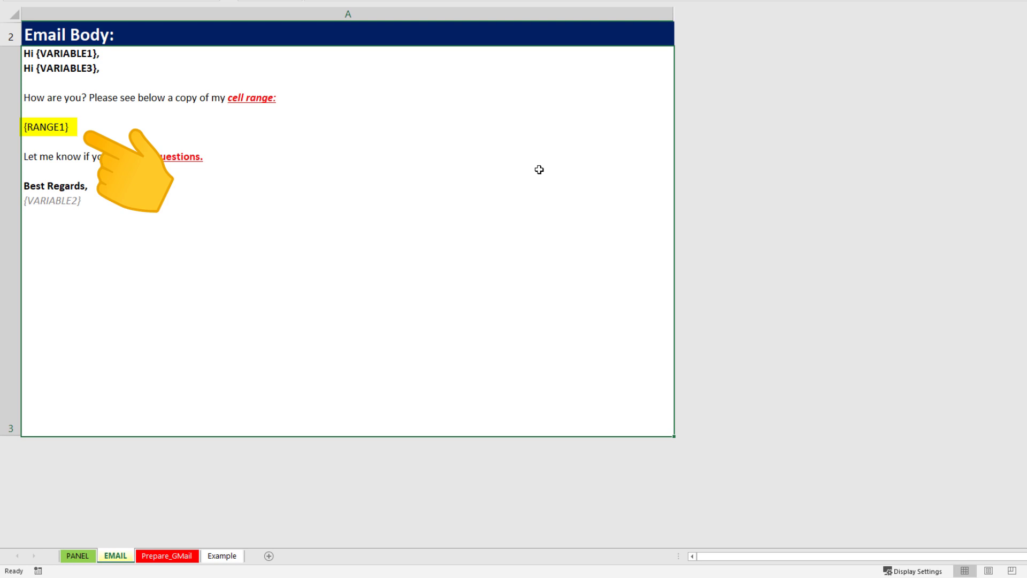
Step: Check the Example sheet, then enter Peter, Sven, Kumar and Example!B4:D16 in J15:M15
{"action": "left_click", "coordinate": [221, 556]}
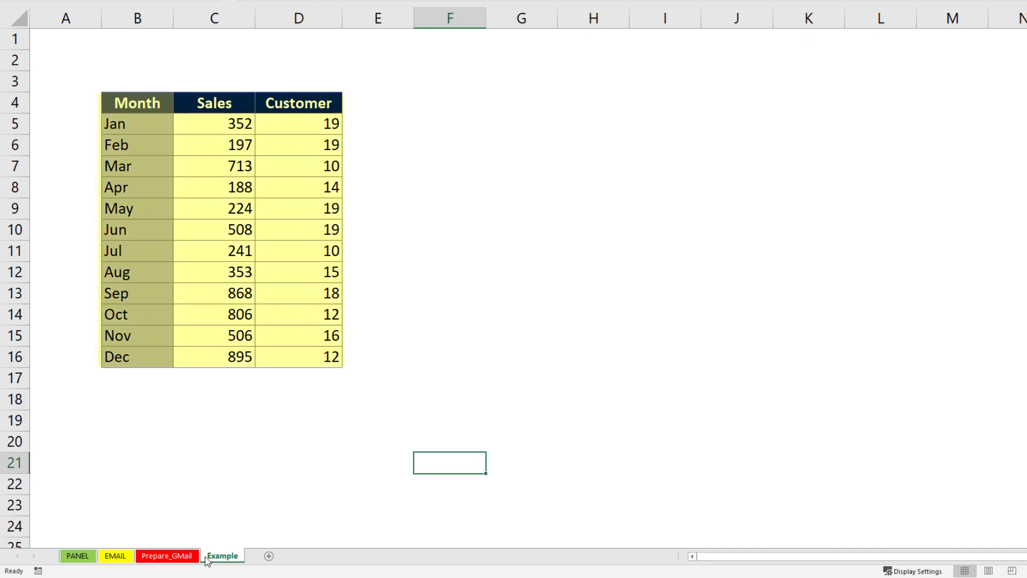
{"action": "left_click", "coordinate": [77, 556]}
{"action": "left_click", "coordinate": [556, 289]}
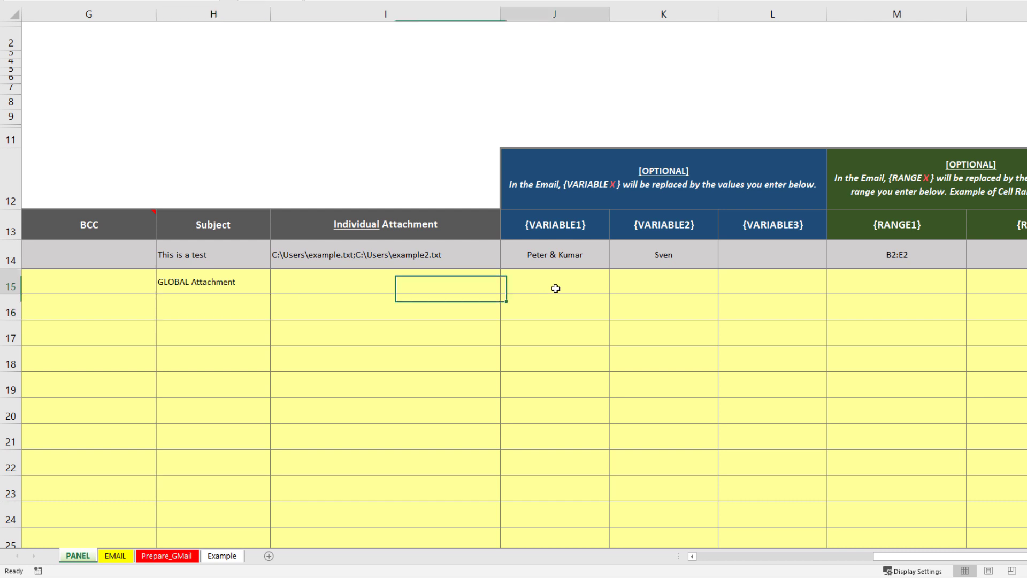
{"action": "type", "text": "Peter & Kumar"}
{"action": "type", "text": "Peter"}
{"action": "key", "text": "Tab"}
{"action": "type", "text": "Sven"}
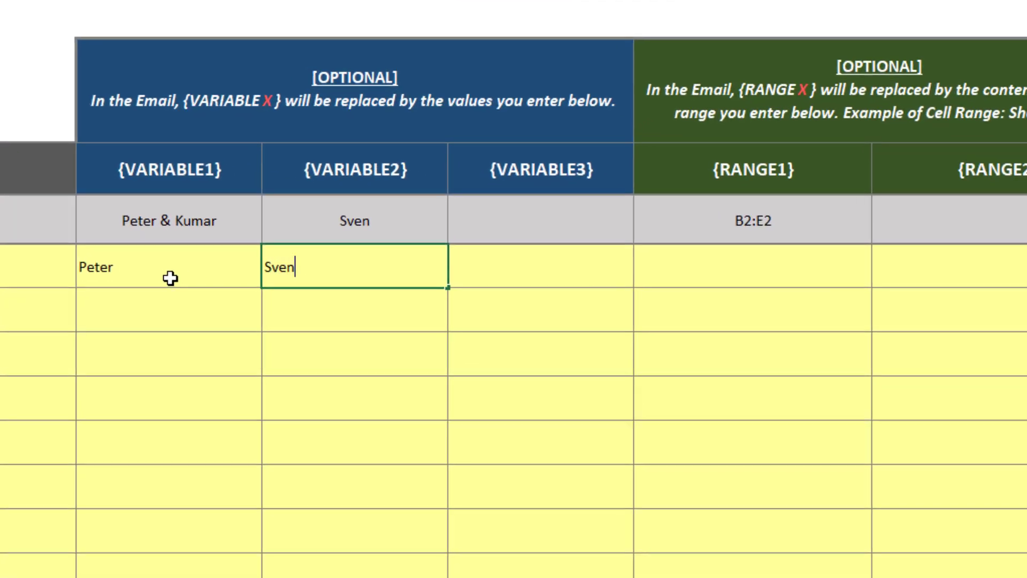
{"action": "key", "text": "Tab"}
{"action": "type", "text": "Kumar"}
{"action": "key", "text": "Tab"}
{"action": "type", "text": "E"}
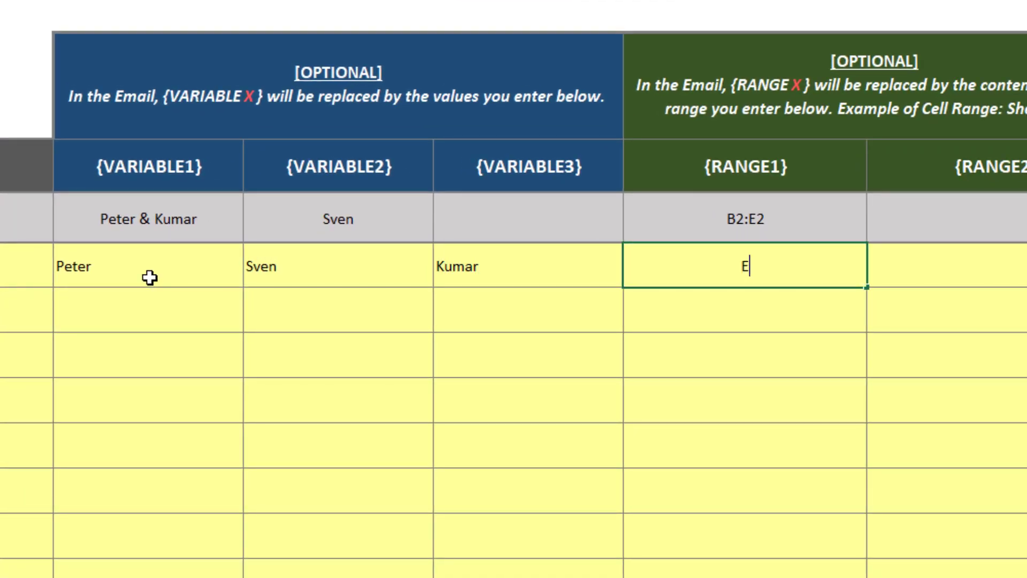
{"action": "type", "text": "xam"}
{"action": "type", "text": "ple"}
{"action": "type", "text": "!"}
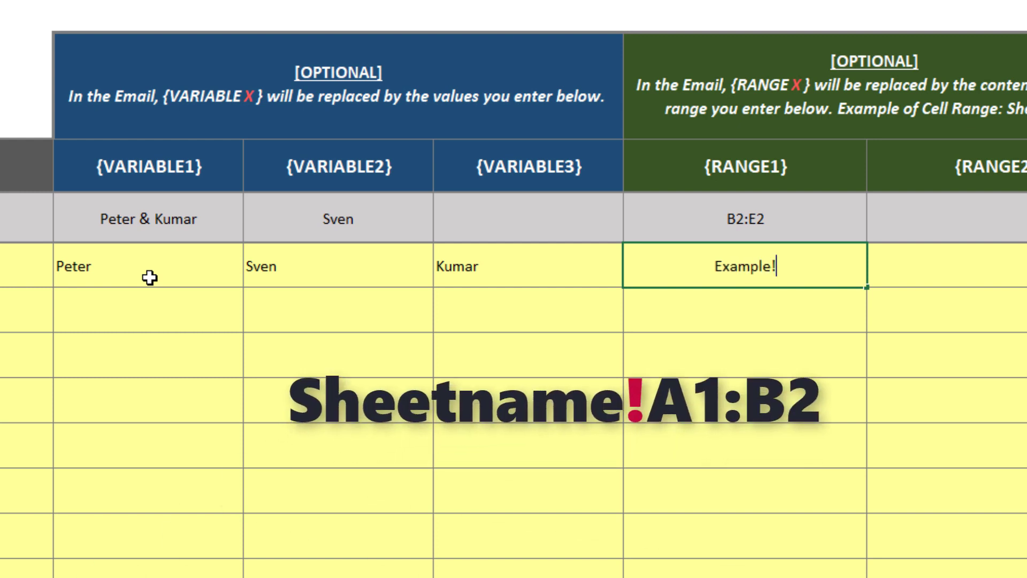
{"action": "type", "text": "B4:"}
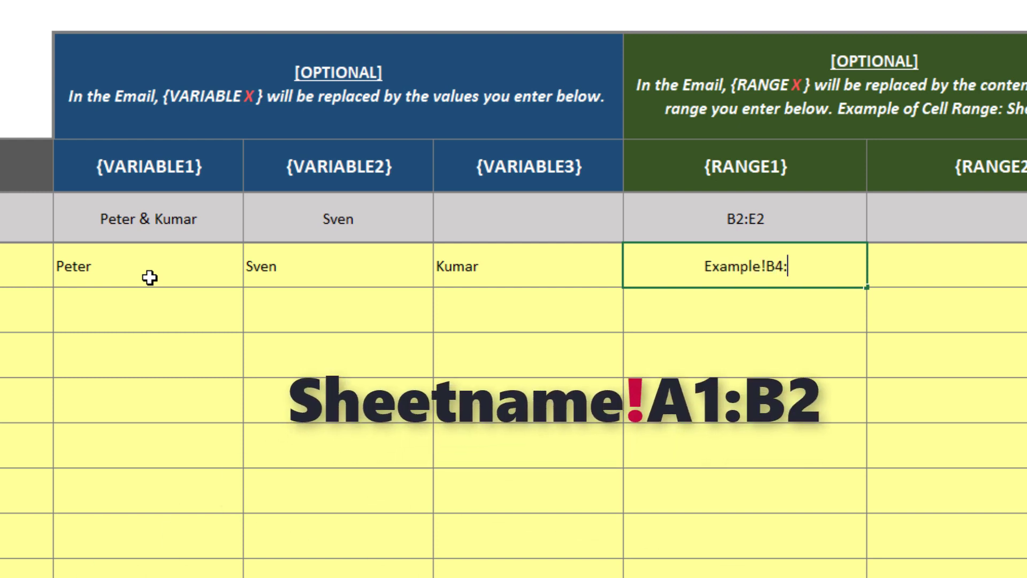
{"action": "type", "text": "D1"}
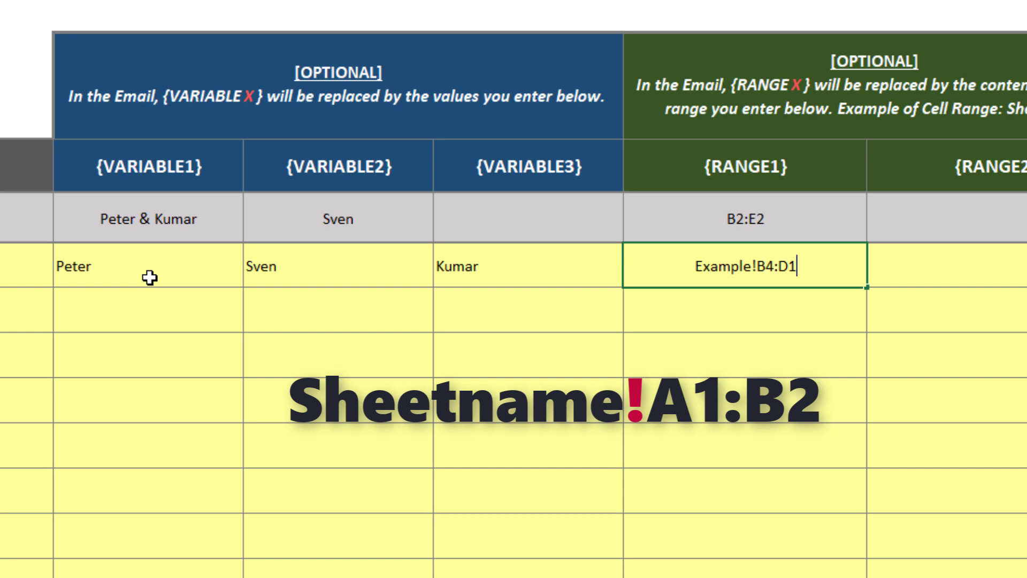
{"action": "type", "text": "6"}
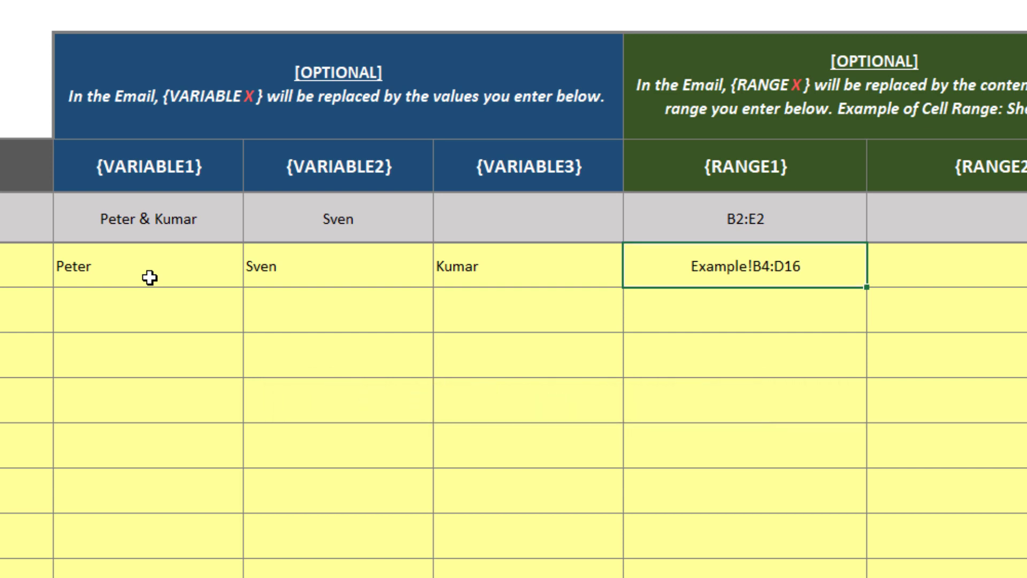
Step: Copy the Peter, Sven, Kumar and Example!B4:D16 values from row 15 into rows 16 and 17
{"action": "key", "text": "Return"}
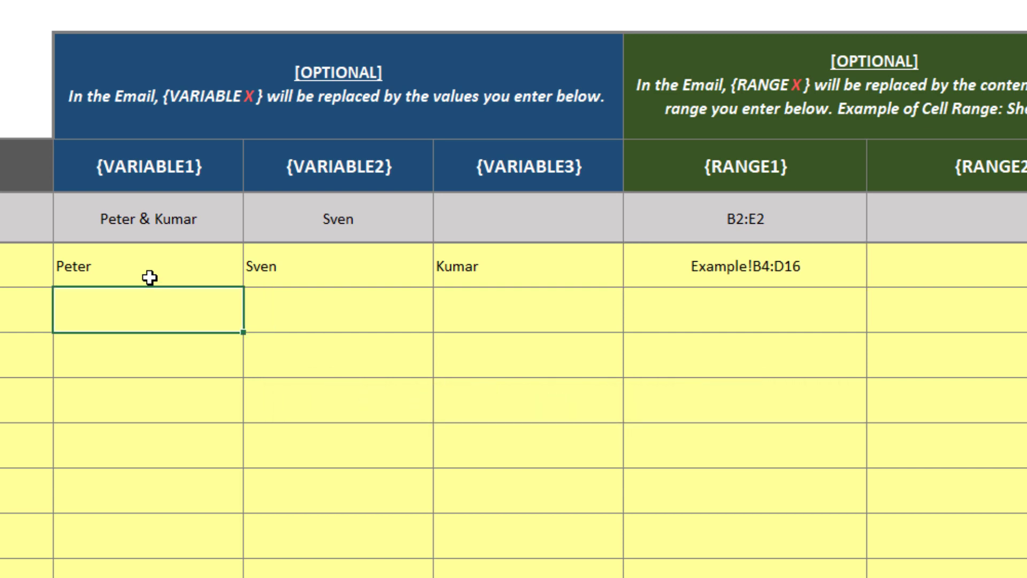
{"action": "left_click_drag", "start_coordinate": [746, 266], "coordinate": [484, 303]}
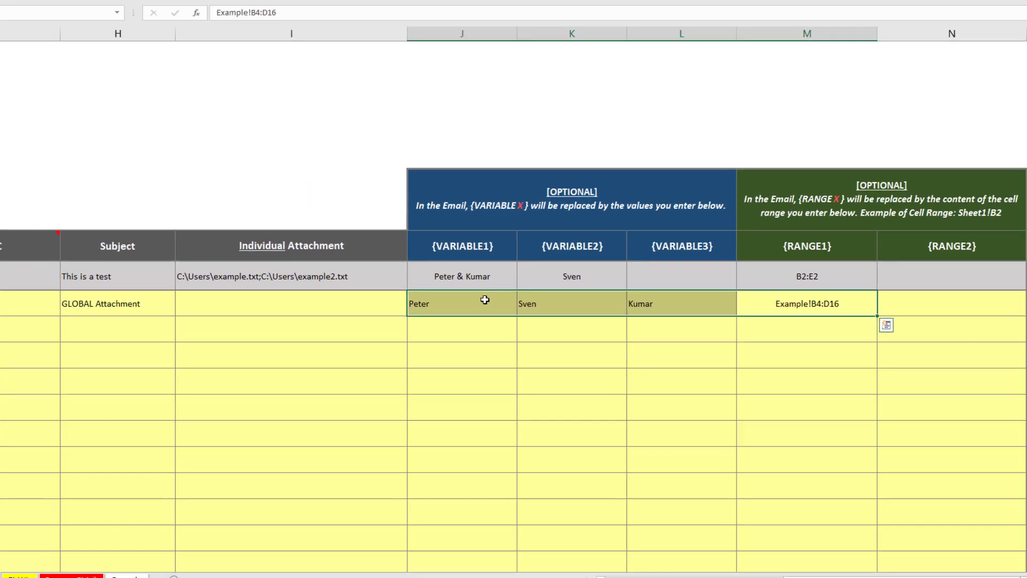
{"action": "key", "text": "ctrl+c"}
{"action": "left_click", "coordinate": [495, 333]}
{"action": "left_click", "coordinate": [47, 26]}
{"action": "left_click", "coordinate": [16, 69]}
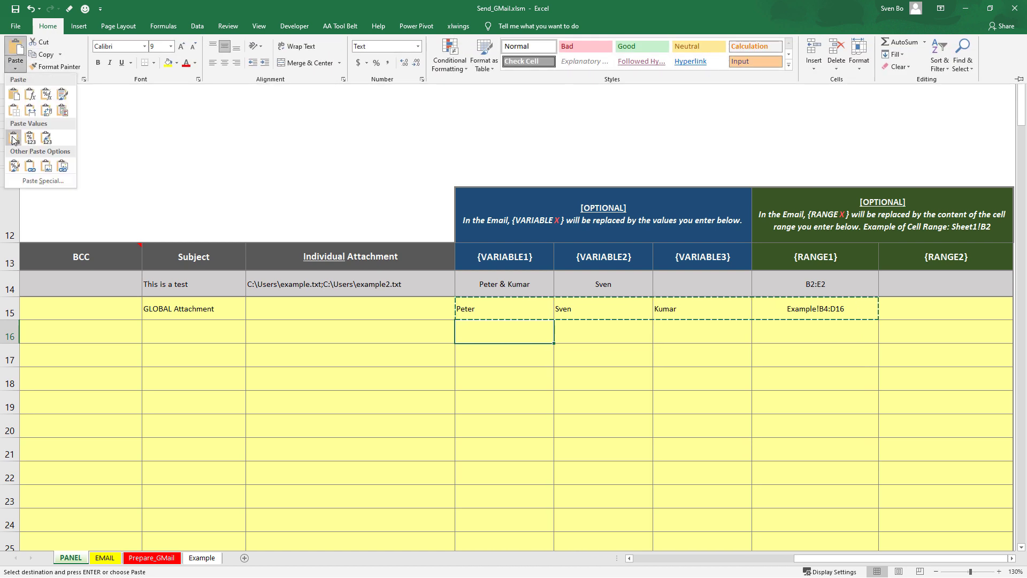
{"action": "left_click", "coordinate": [15, 139]}
{"action": "left_click", "coordinate": [815, 402]}
{"action": "left_click", "coordinate": [497, 353]}
{"action": "key", "text": "ctrl+v"}
{"action": "left_click_drag", "start_coordinate": [497, 388], "coordinate": [594, 389]}
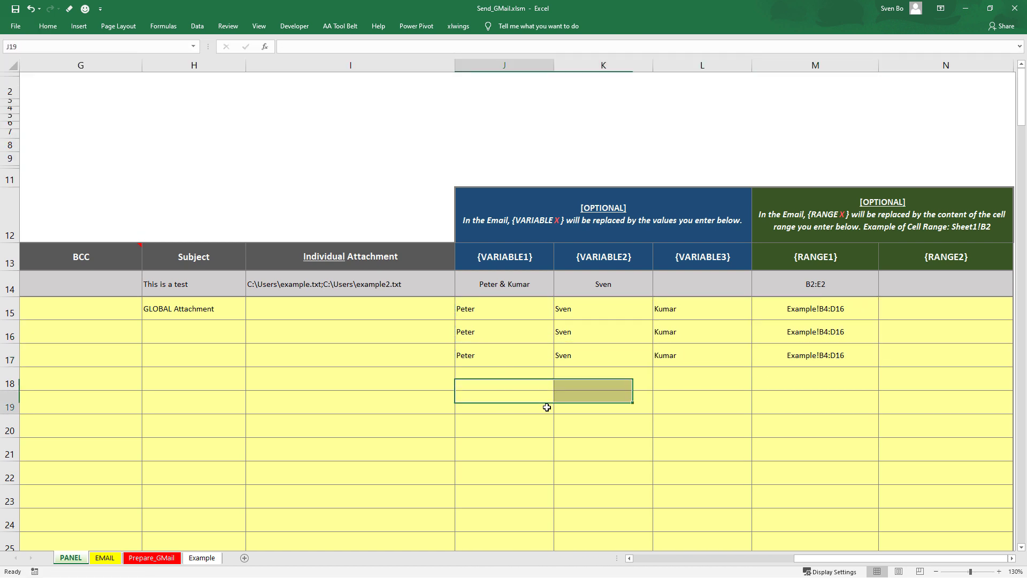
{"action": "left_click_drag", "start_coordinate": [795, 558], "coordinate": [632, 561]}
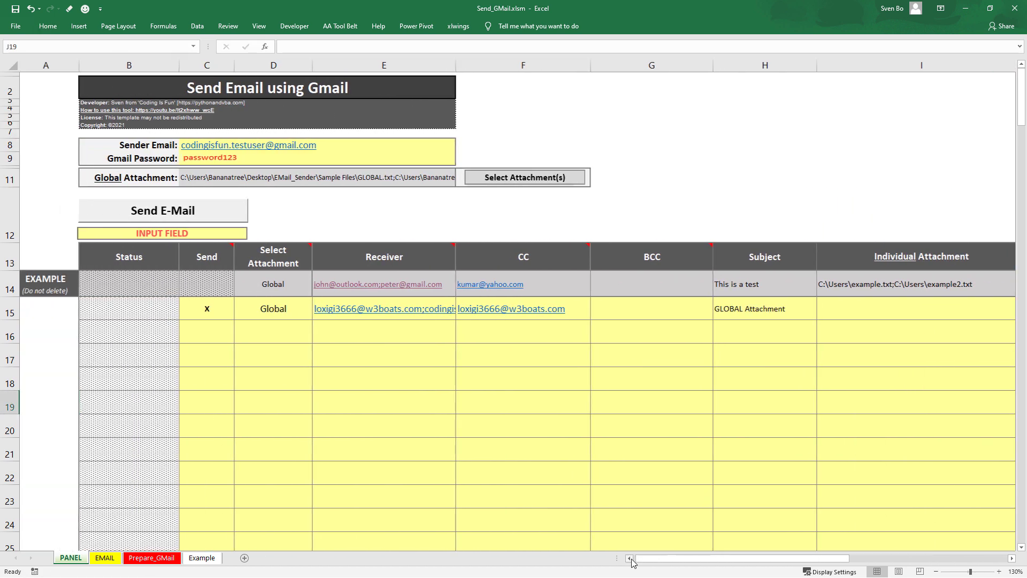
Step: Set row 16's Send to x and Select Attachment to Individual
{"action": "left_click", "coordinate": [213, 332]}
{"action": "type", "text": "x"}
{"action": "key", "text": "Return"}
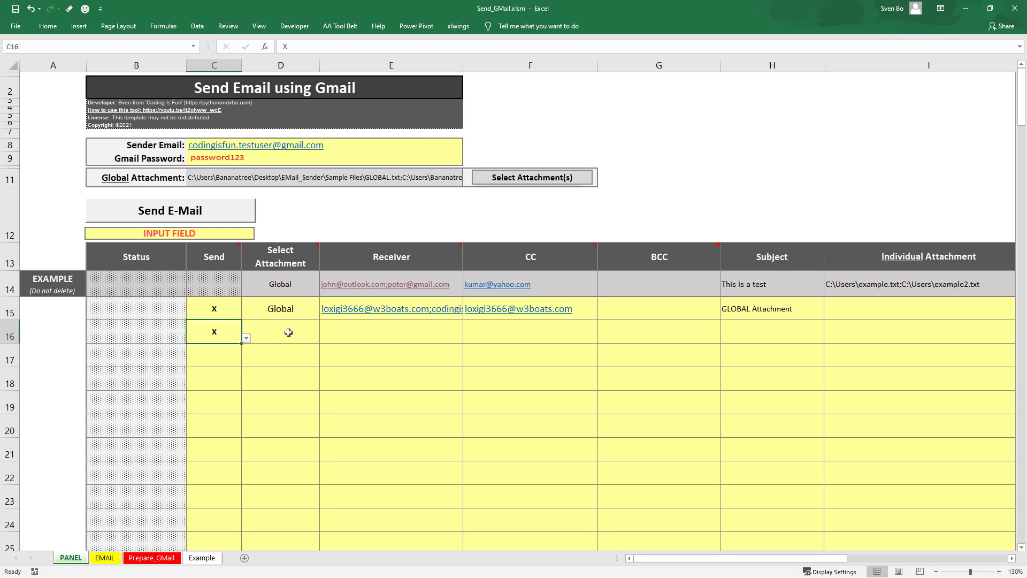
{"action": "left_click", "coordinate": [288, 332]}
{"action": "left_click", "coordinate": [324, 338]}
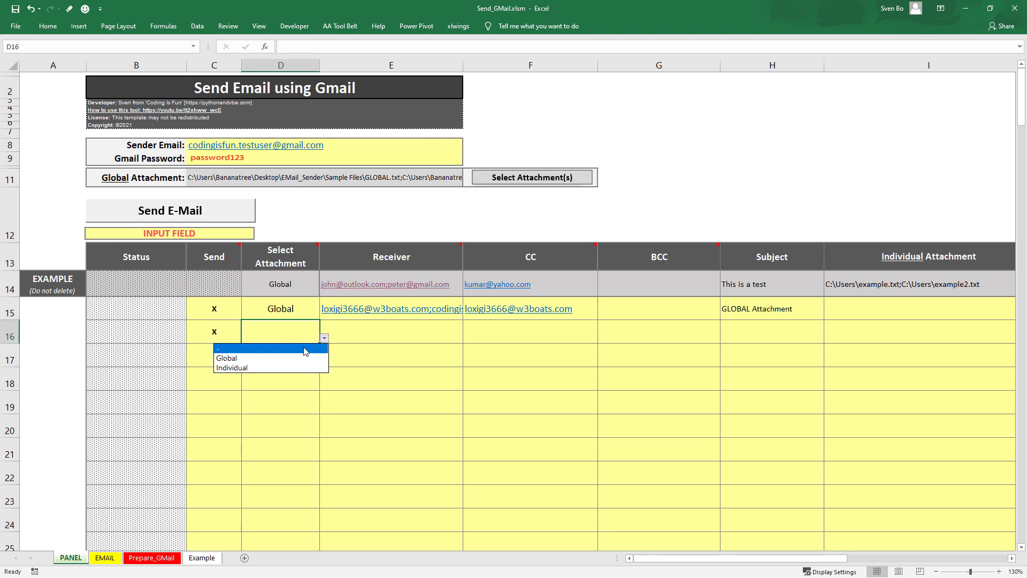
{"action": "left_click", "coordinate": [281, 368]}
Step: Copy row 15's receiver and CC addresses into row 16 and add subject 'INDIVIDUAL Attachment'
{"action": "left_click_drag", "start_coordinate": [392, 308], "coordinate": [530, 308]}
{"action": "key", "text": "ctrl+c"}
{"action": "left_click", "coordinate": [392, 331]}
{"action": "left_click", "coordinate": [47, 25]}
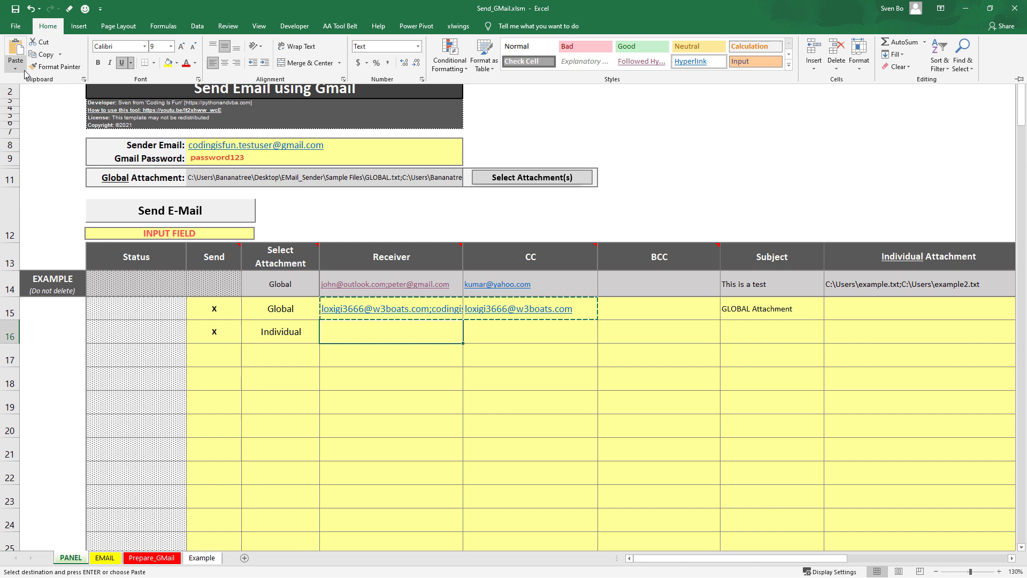
{"action": "left_click", "coordinate": [15, 60]}
{"action": "left_click", "coordinate": [762, 330]}
{"action": "type", "text": "INDIVIDUAL Attach"}
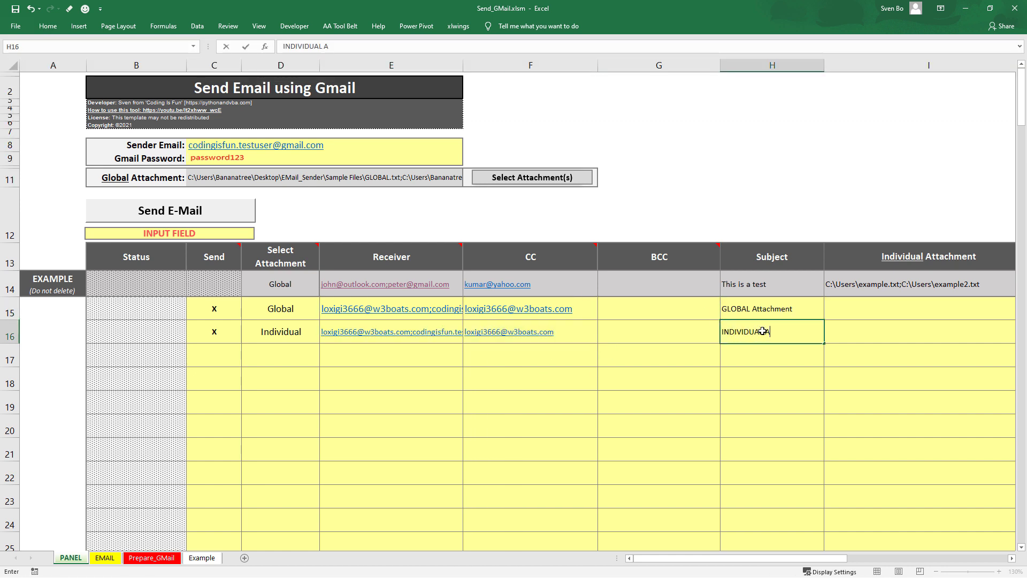
{"action": "type", "text": "ment"}
{"action": "key", "text": "Return"}
Step: Paste the INDIVIDUAL.txt file path into row 16's attachment cell, removing its quotes
{"action": "left_click", "coordinate": [874, 332]}
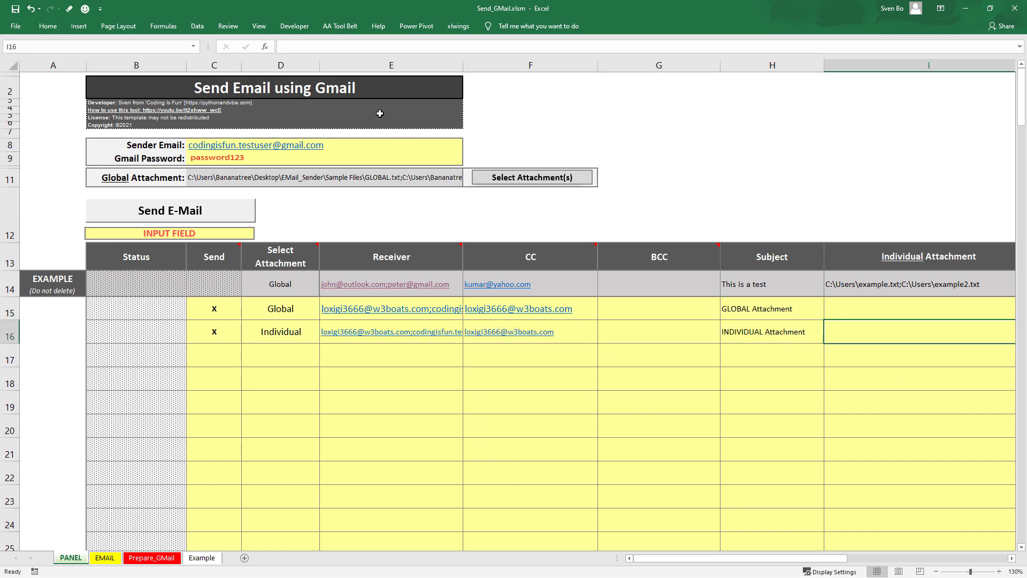
{"action": "left_click", "coordinate": [303, 46]}
{"action": "key", "text": "ctrl+v"}
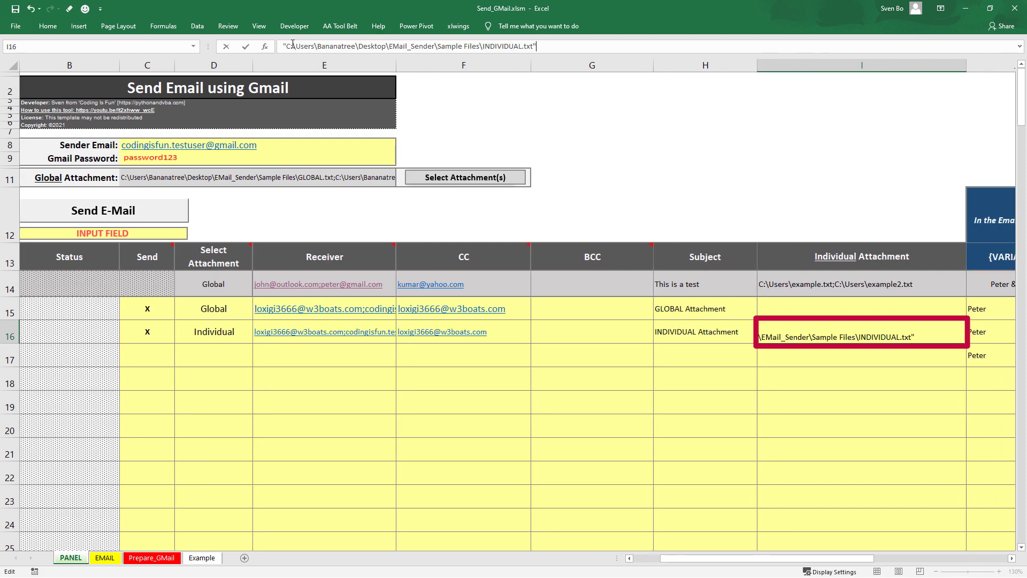
{"action": "left_click", "coordinate": [287, 45]}
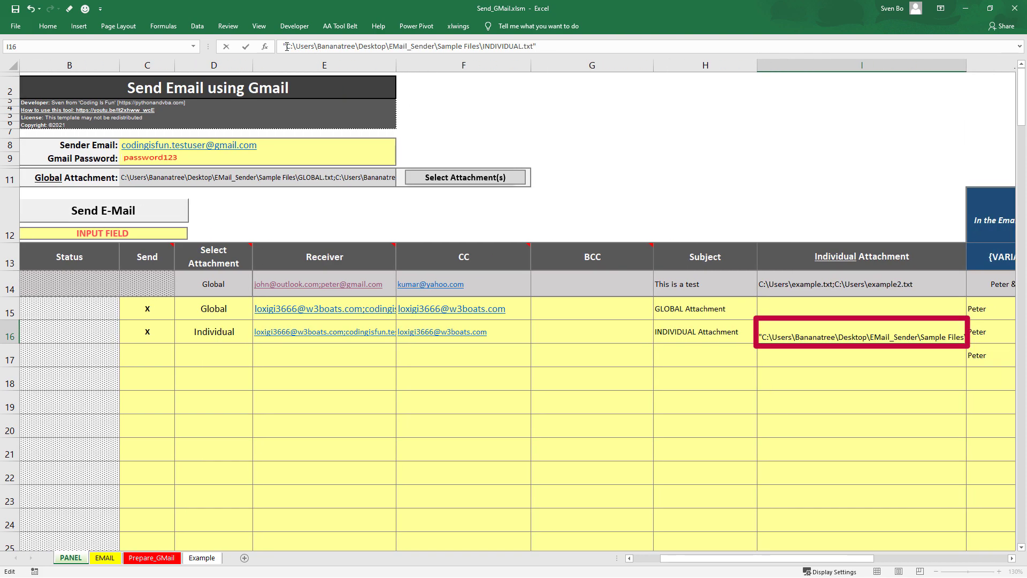
{"action": "key", "text": "Delete"}
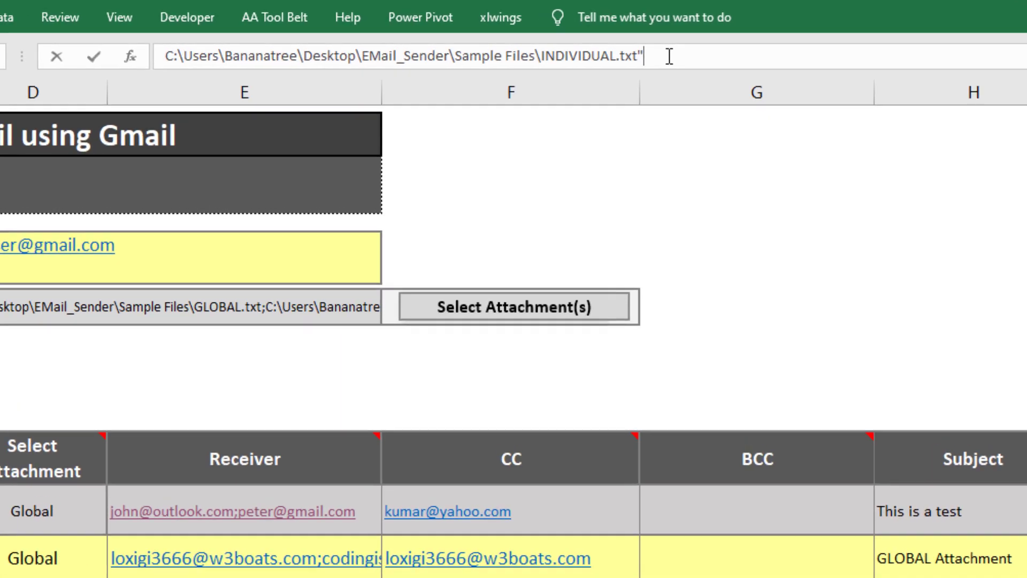
{"action": "key", "text": "BackSpace"}
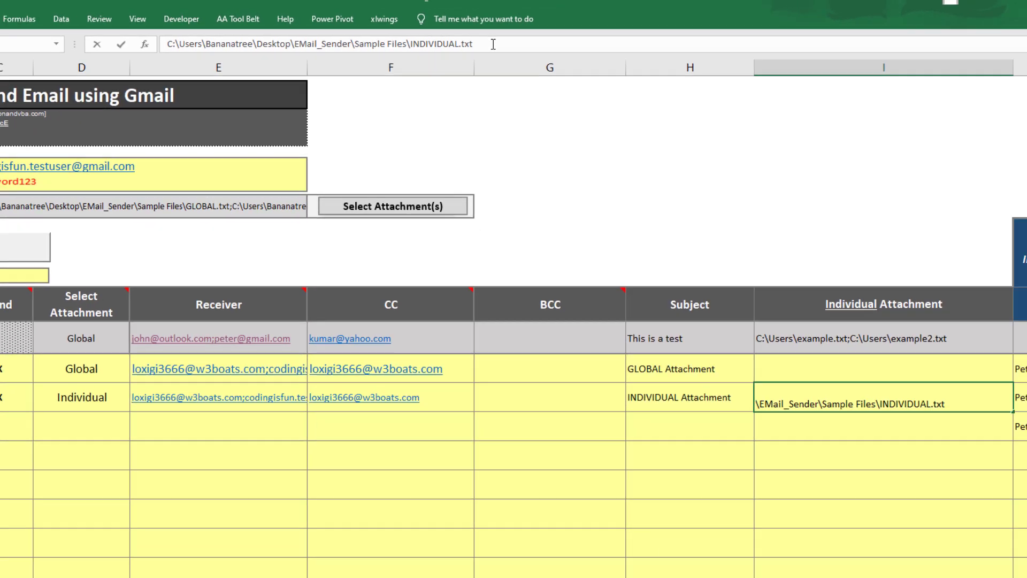
{"action": "key", "text": "Return"}
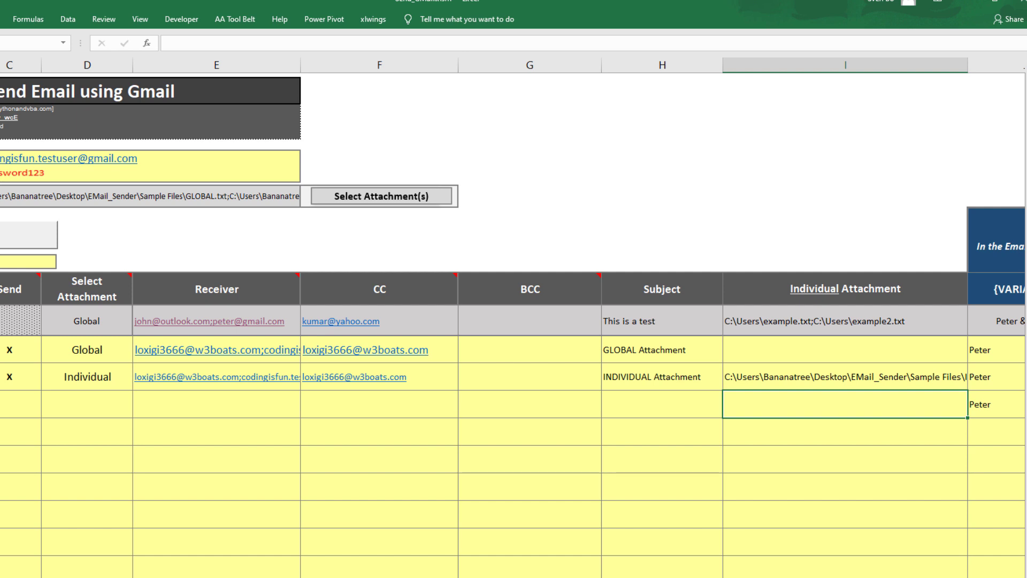
{"action": "scroll", "coordinate": [514, 322], "scroll_direction": "left", "scroll_amount": 5}
Step: Set row 17's Send to x and its attachment option to '-' (none)
{"action": "left_click", "coordinate": [170, 404]}
{"action": "left_click", "coordinate": [208, 411]}
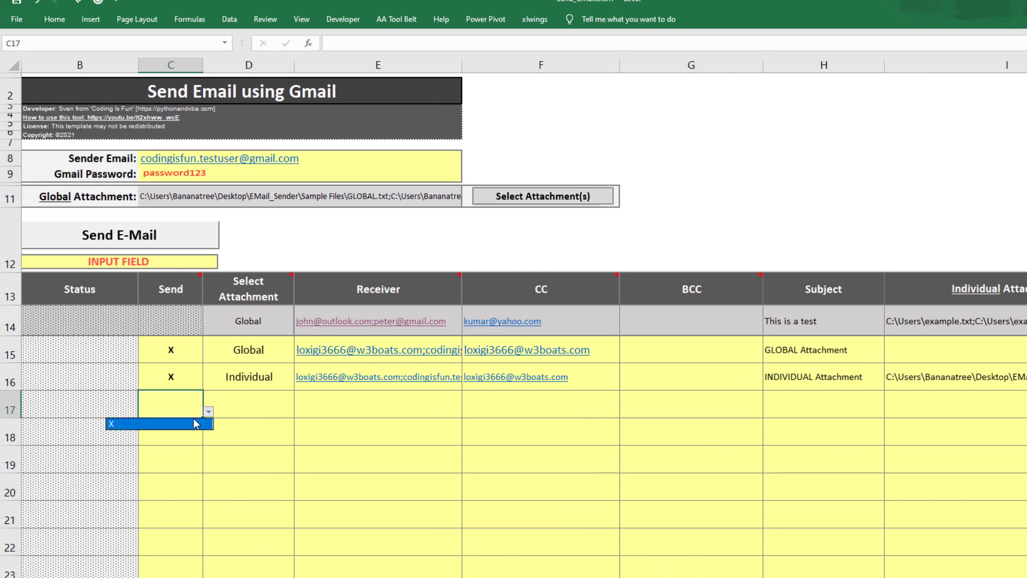
{"action": "left_click", "coordinate": [249, 405]}
{"action": "left_click", "coordinate": [300, 412]}
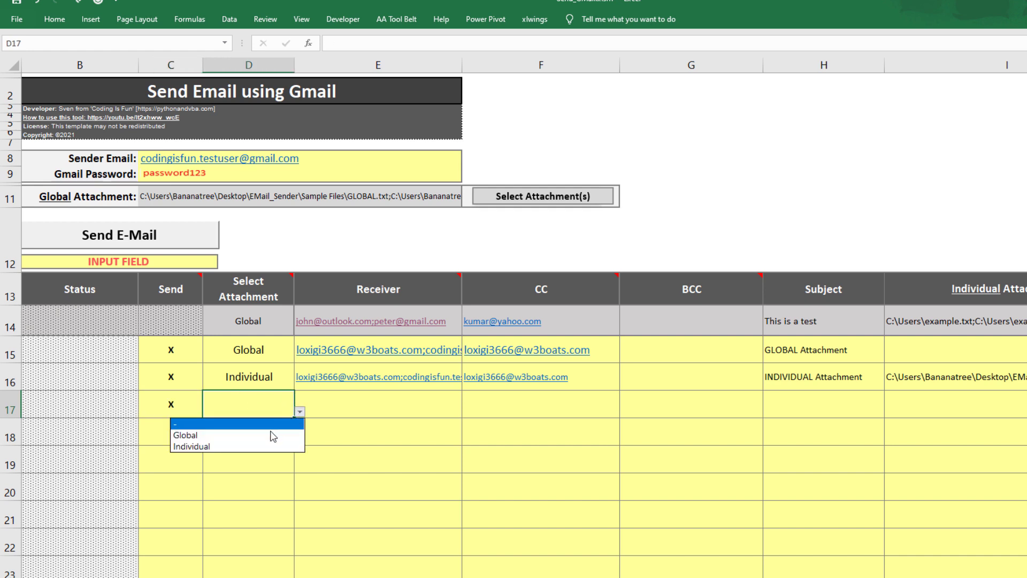
{"action": "left_click", "coordinate": [238, 424]}
Step: Copy row 16's receiver and CC addresses into row 17 and enter subject 'NO Attachment'
{"action": "left_click_drag", "start_coordinate": [378, 376], "coordinate": [541, 376]}
{"action": "key", "text": "ctrl+c"}
{"action": "left_click", "coordinate": [378, 403]}
{"action": "key", "text": "ctrl+v"}
{"action": "left_click", "coordinate": [584, 452]}
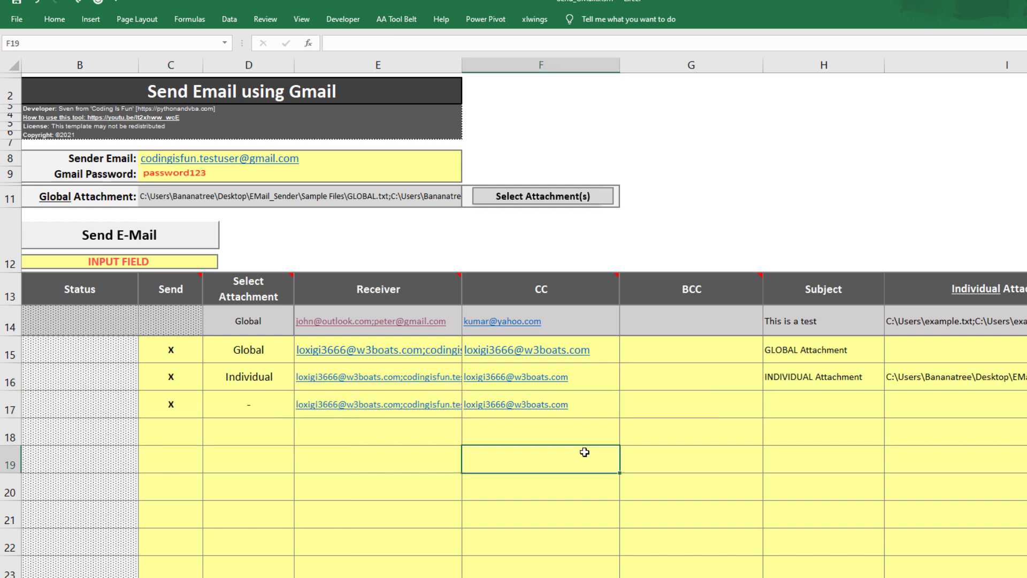
{"action": "left_click", "coordinate": [802, 405]}
{"action": "type", "text": "NO Attachment"}
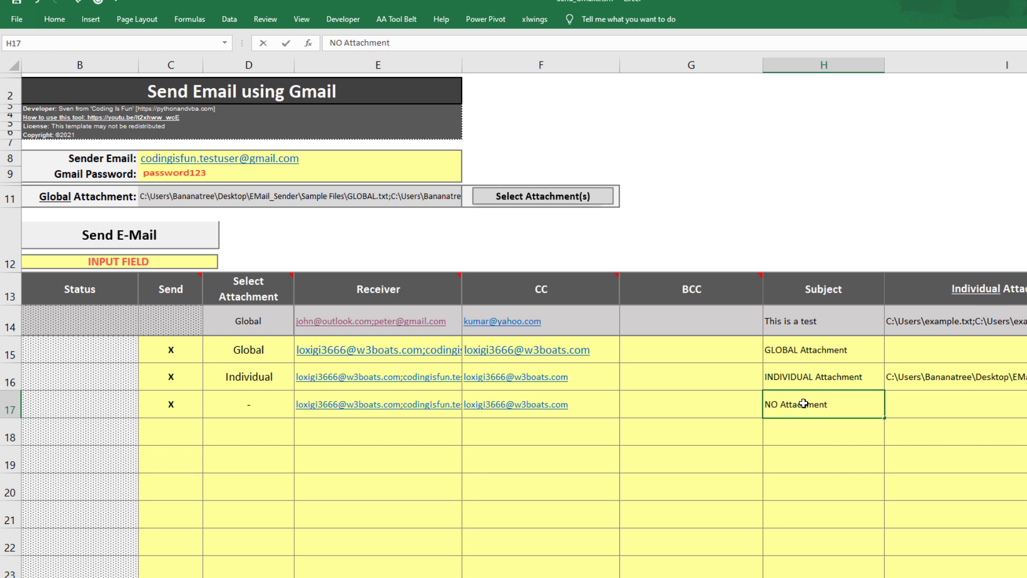
{"action": "key", "text": "Return"}
{"action": "scroll", "coordinate": [803, 404], "scroll_direction": "left", "scroll_amount": 2}
{"action": "left_click", "coordinate": [456, 543]}
Step: Send the three marked test emails with Send E-Mail and acknowledge the Done! message
{"action": "left_click", "coordinate": [261, 240]}
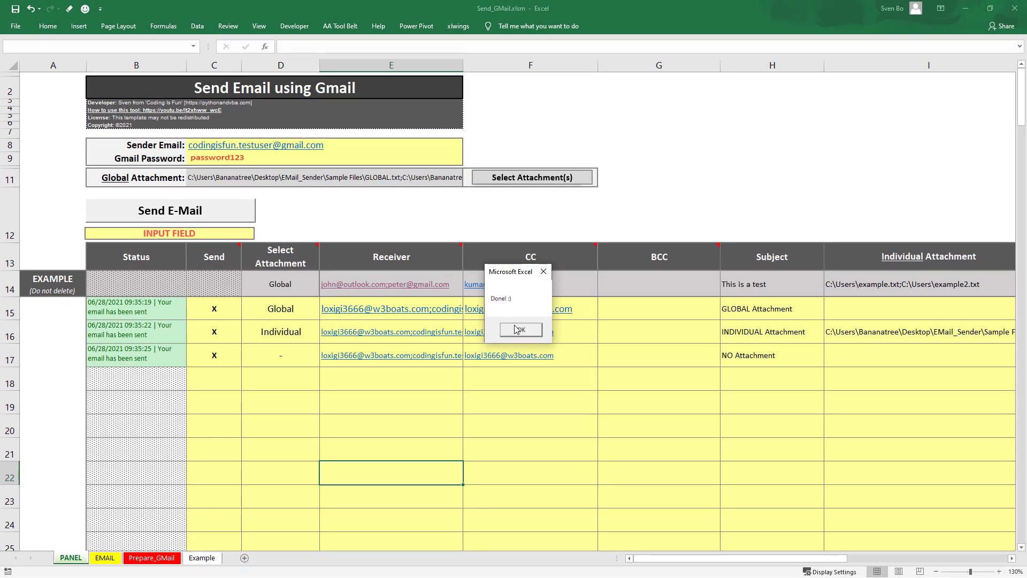
{"action": "left_click", "coordinate": [514, 327]}
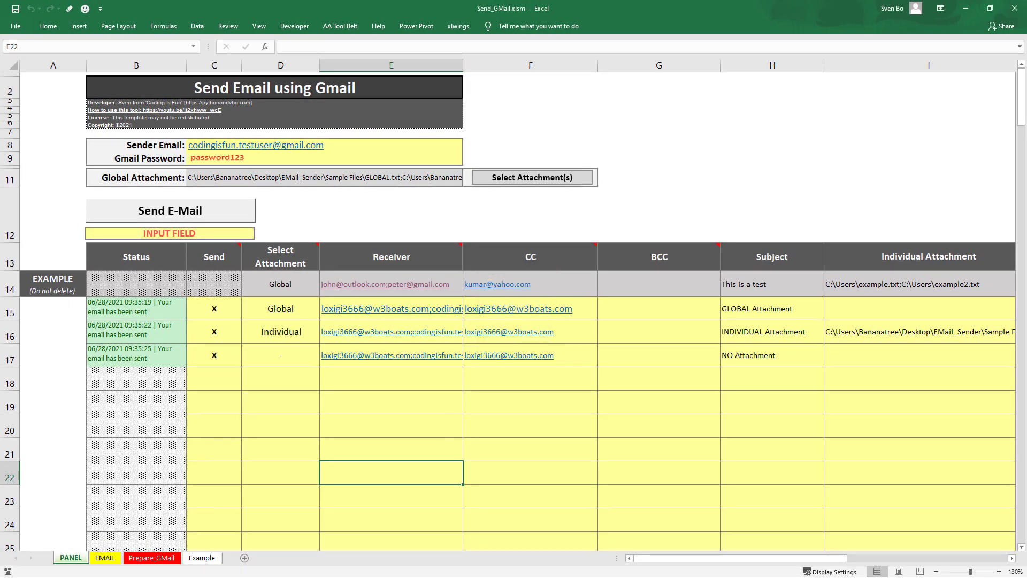
Step: In Temp Mail, check the GLOBAL Attachment email's attached files
{"action": "key", "text": "alt+Tab"}
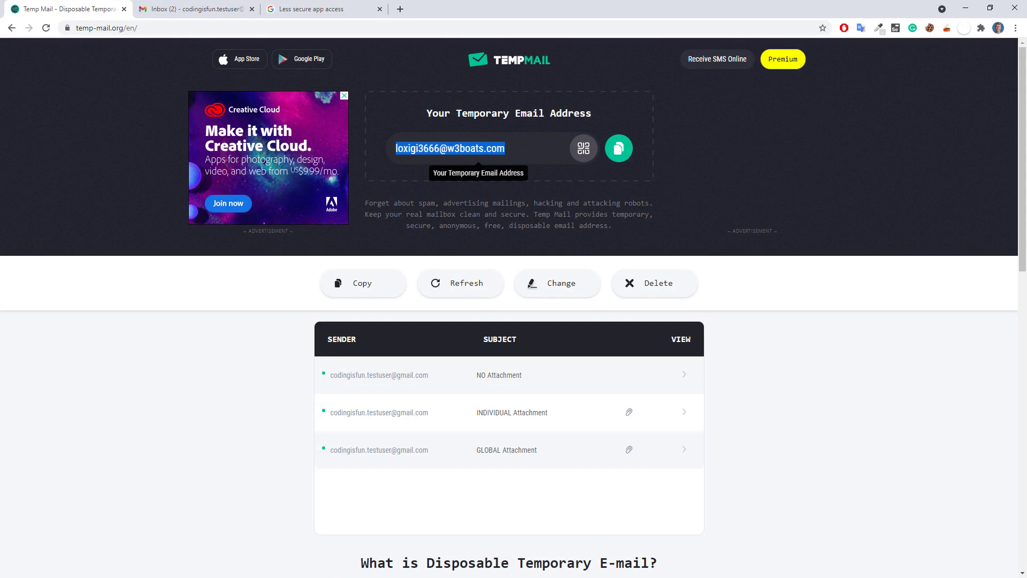
{"action": "left_click", "coordinate": [418, 452]}
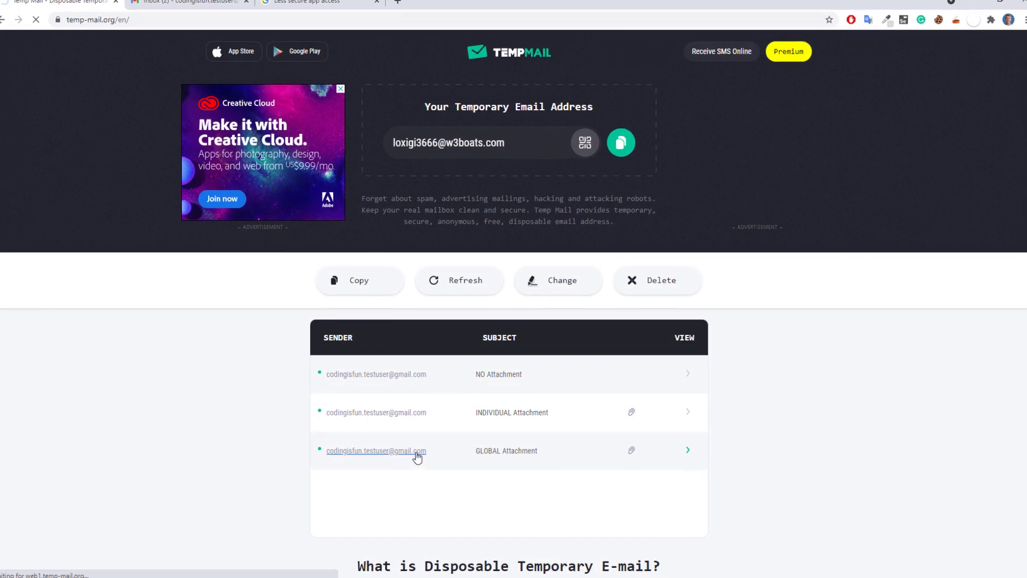
{"action": "scroll", "coordinate": [406, 462], "scroll_direction": "down", "scroll_amount": 4}
{"action": "scroll", "coordinate": [406, 462], "scroll_direction": "down", "scroll_amount": 2}
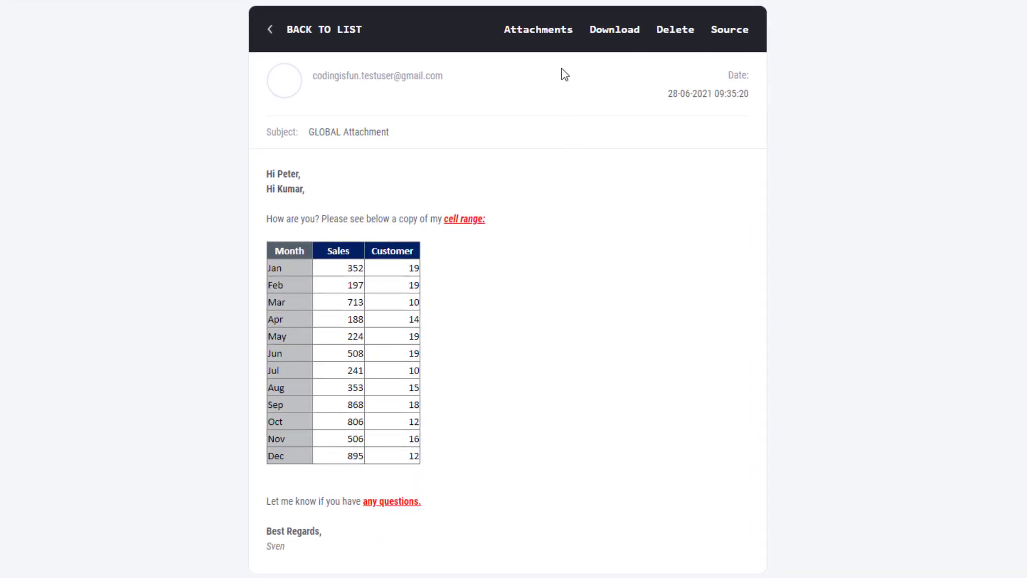
{"action": "left_click", "coordinate": [562, 32]}
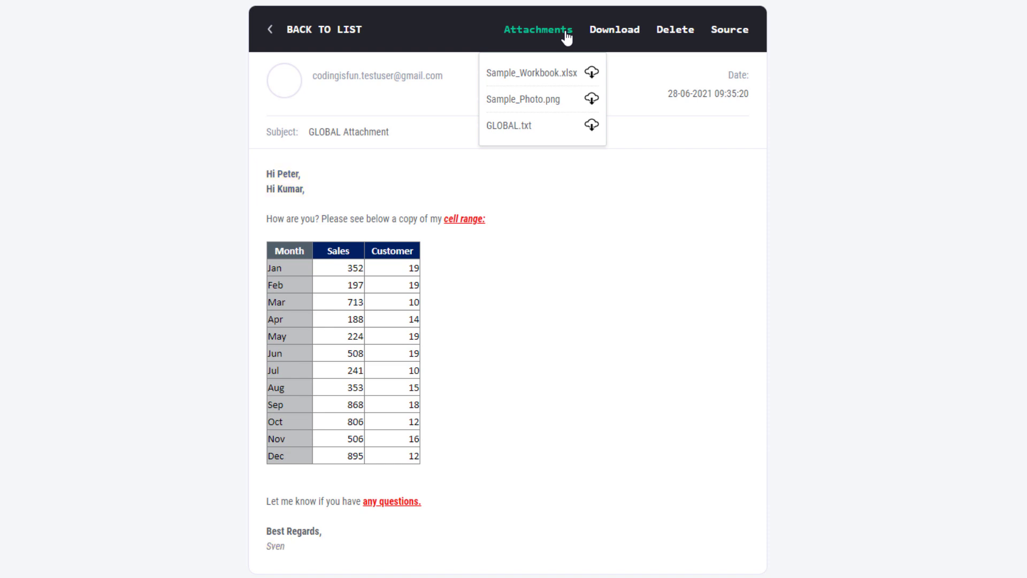
{"action": "left_click", "coordinate": [350, 30]}
Step: Check the INDIVIDUAL Attachment email's attached file and return to the inbox list
{"action": "left_click", "coordinate": [551, 344]}
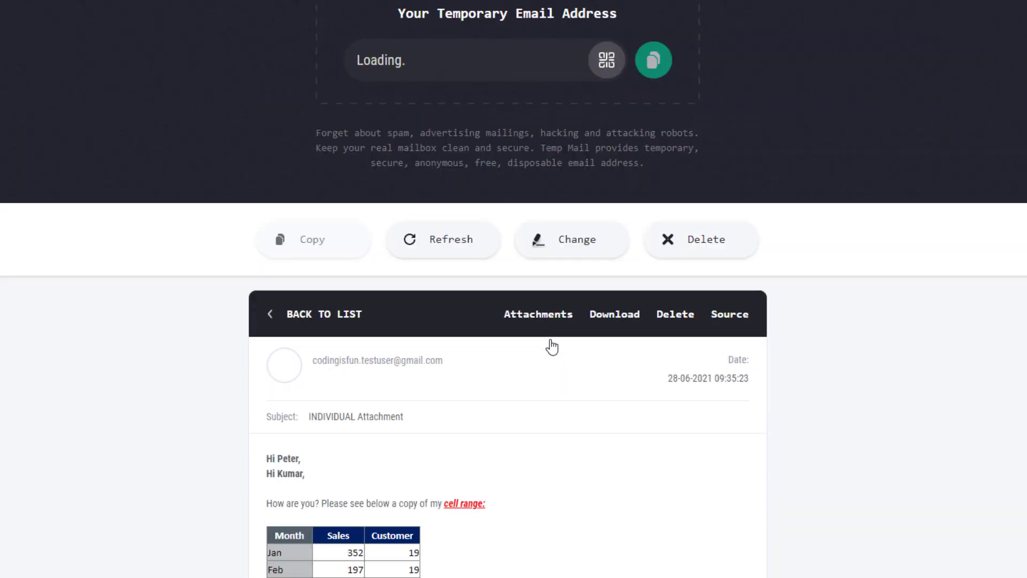
{"action": "scroll", "coordinate": [540, 223], "scroll_direction": "down", "scroll_amount": 3}
{"action": "left_click", "coordinate": [548, 31]}
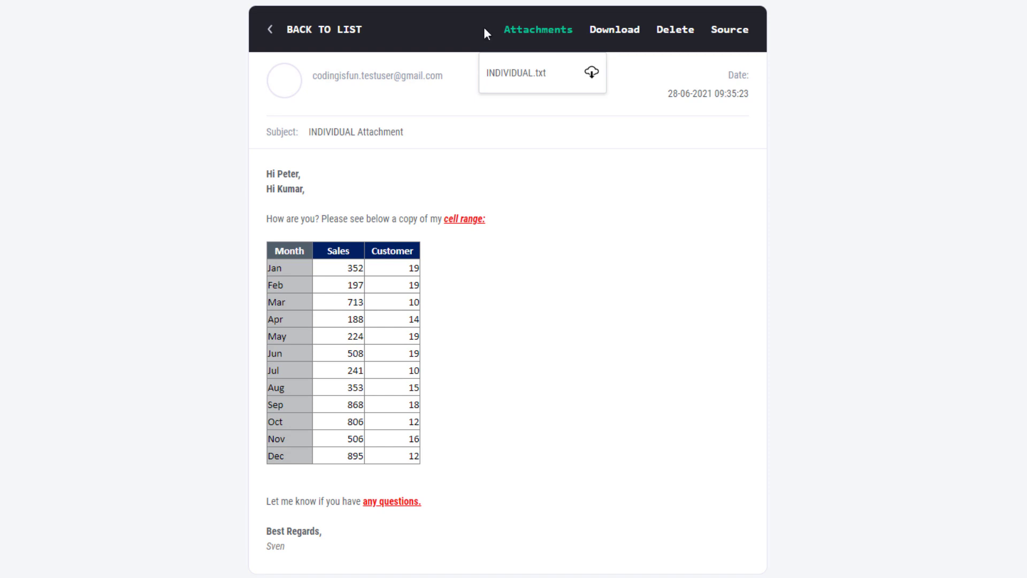
{"action": "left_click", "coordinate": [330, 29]}
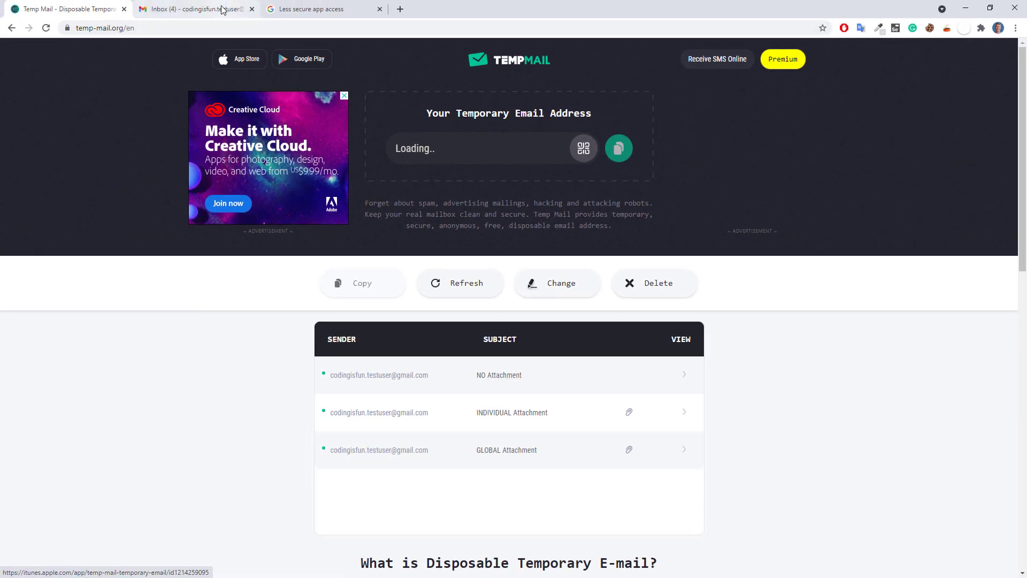
Step: Open the GLOBAL Attachment email in the Gmail inbox to view its three attachments
{"action": "left_click", "coordinate": [197, 9]}
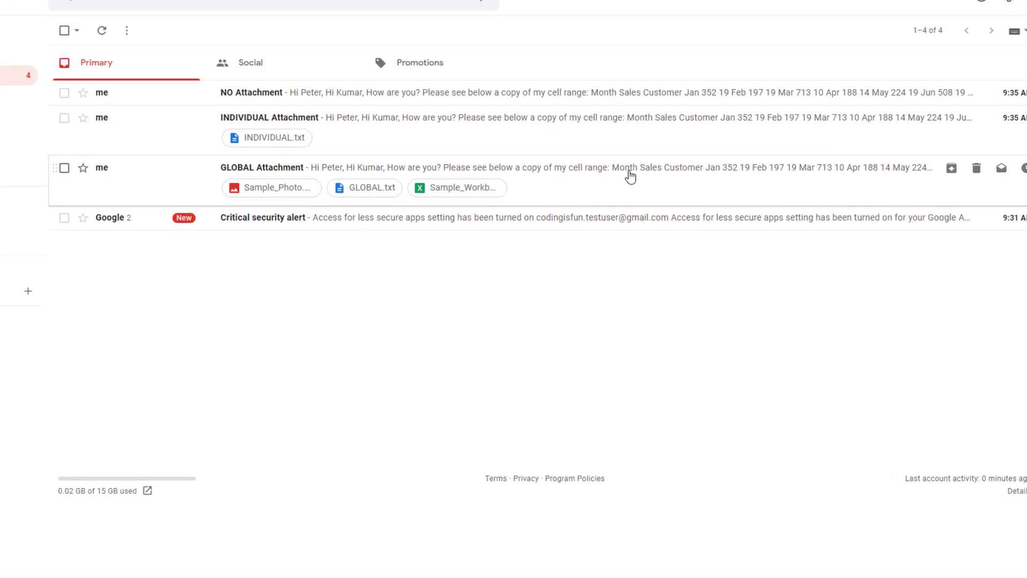
{"action": "left_click", "coordinate": [633, 192]}
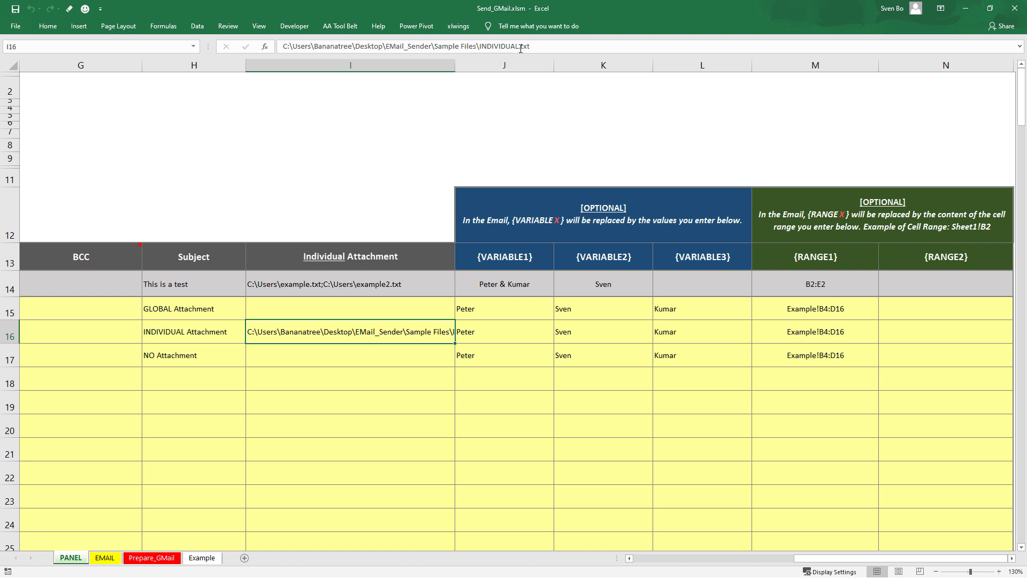
Step: Change row 16's attachment file from INDIVIDUAL.txt to INVALID.txt
{"action": "left_click", "coordinate": [521, 47]}
{"action": "left_click_drag", "start_coordinate": [518, 47], "coordinate": [484, 47]}
{"action": "key", "text": "Delete"}
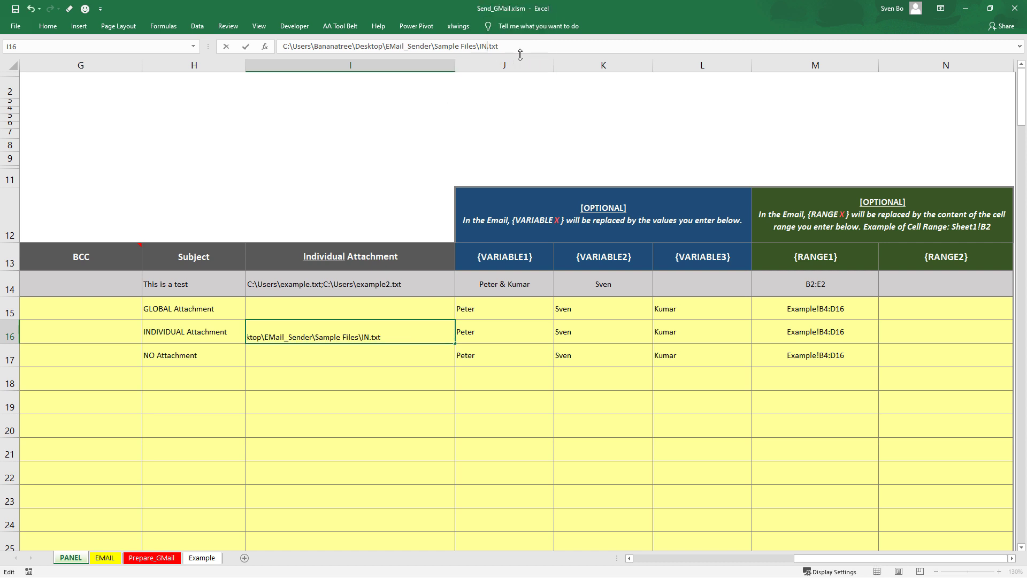
{"action": "type", "text": "VALID"}
{"action": "key", "text": "Return"}
Step: Misspell row 17's range placeholder sheet name as Exampleeeee!B4:D16
{"action": "key", "text": "Right"}
{"action": "key", "text": "Right"}
{"action": "key", "text": "Right"}
{"action": "left_click", "coordinate": [308, 46]}
{"action": "type", "text": "eeeee"}
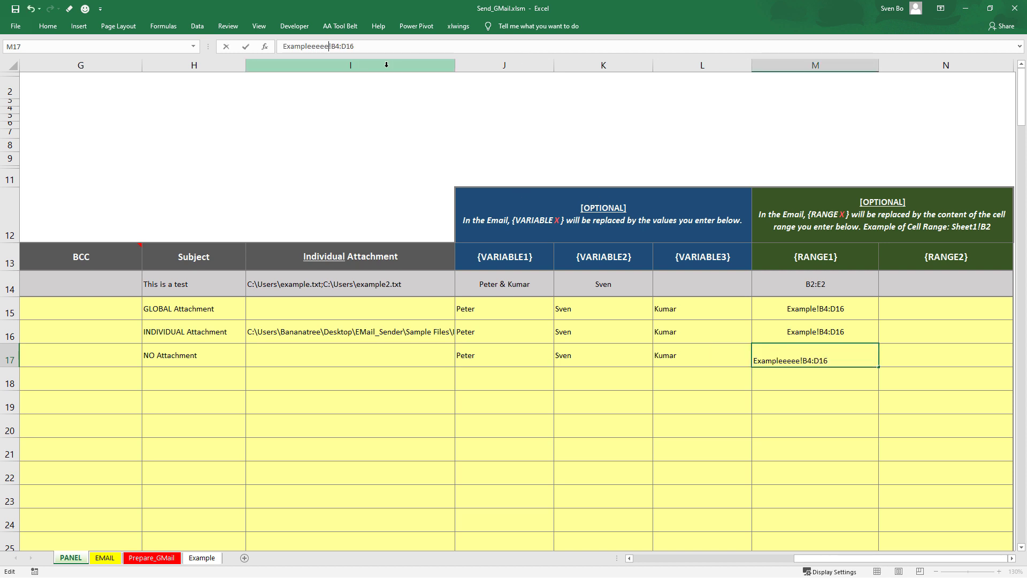
{"action": "left_click", "coordinate": [822, 405]}
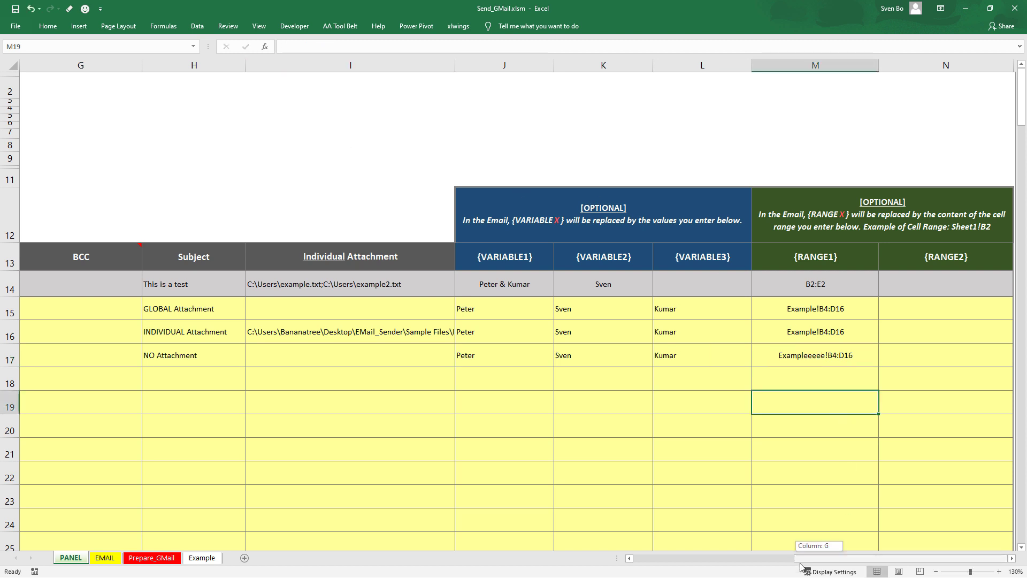
{"action": "left_click_drag", "start_coordinate": [805, 558], "coordinate": [634, 559]}
Step: Resend the marked rows and read the path and range-placeholder errors in rows 16–17
{"action": "left_click", "coordinate": [225, 214]}
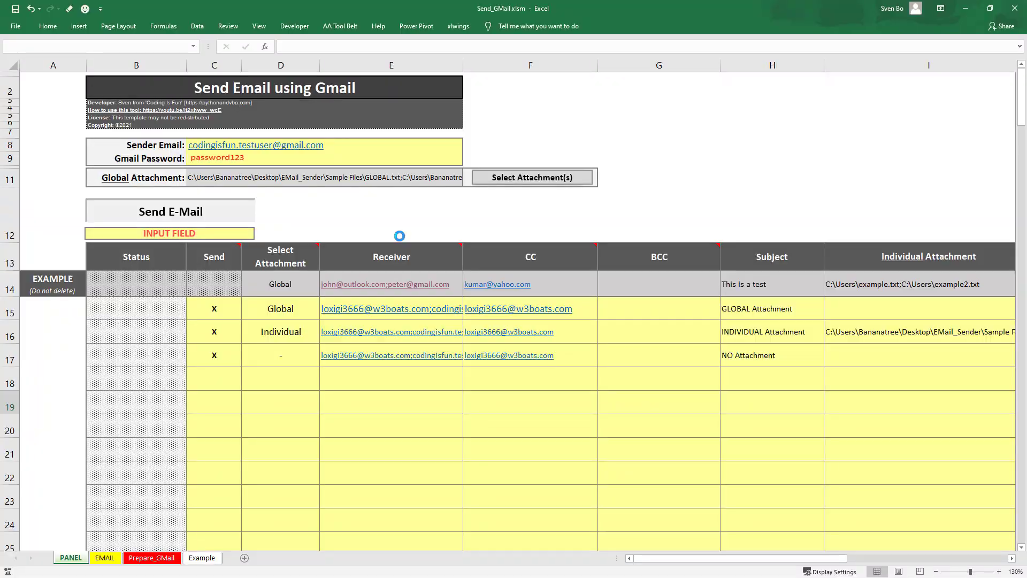
{"action": "left_click", "coordinate": [509, 324]}
{"action": "left_click", "coordinate": [154, 328]}
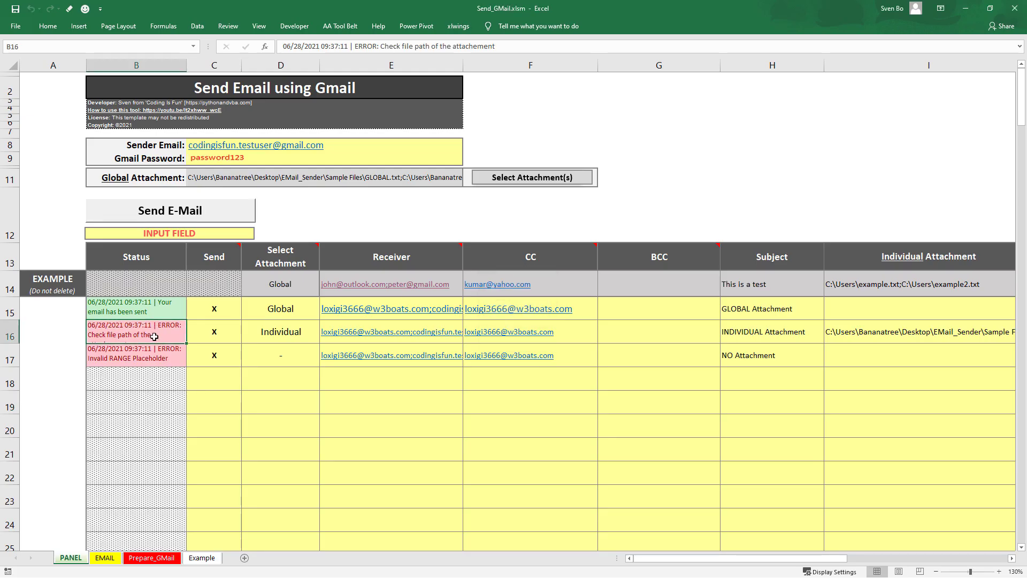
{"action": "left_click", "coordinate": [154, 359]}
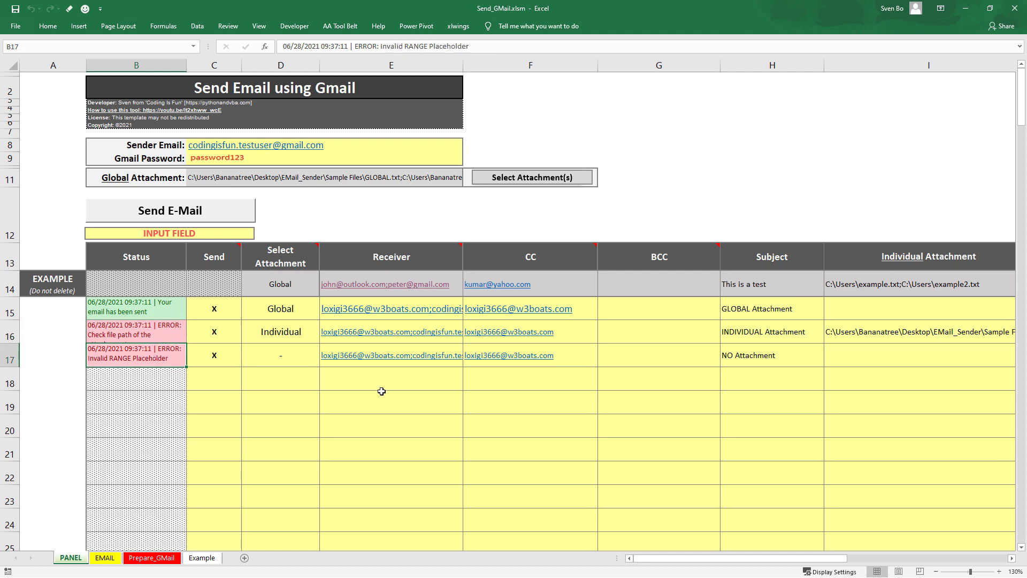
Step: Remove the x send marks from C15 and C16, then send only row 17
{"action": "left_click", "coordinate": [231, 311]}
{"action": "key", "text": "Delete"}
{"action": "key", "text": "Return"}
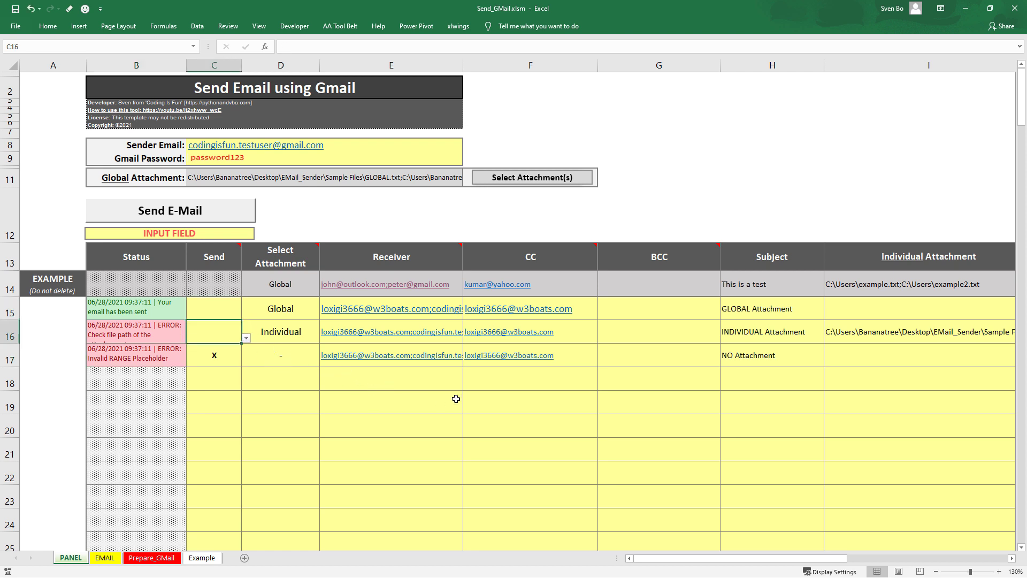
{"action": "left_click", "coordinate": [456, 399]}
{"action": "left_click", "coordinate": [240, 215]}
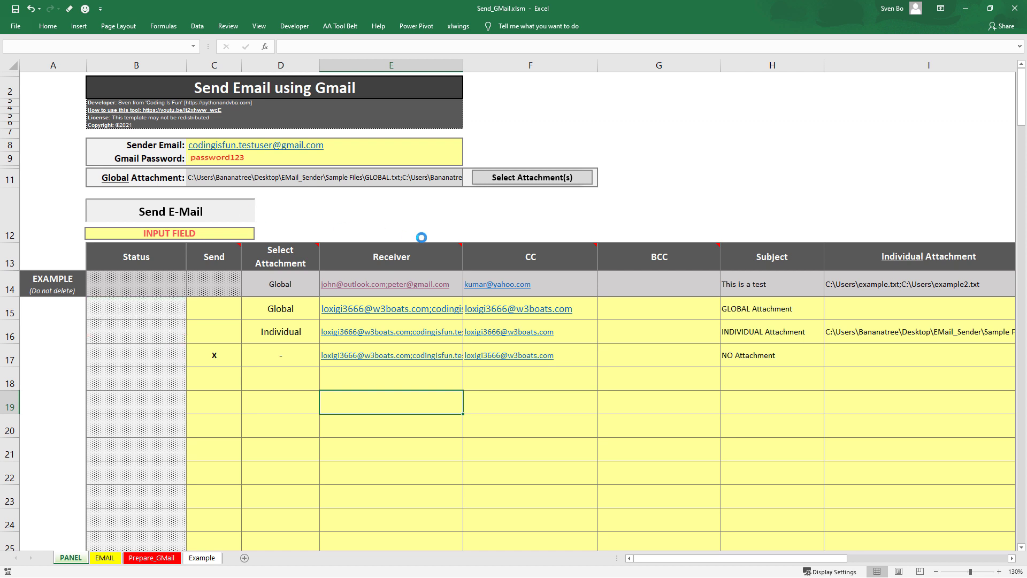
{"action": "left_click", "coordinate": [521, 330]}
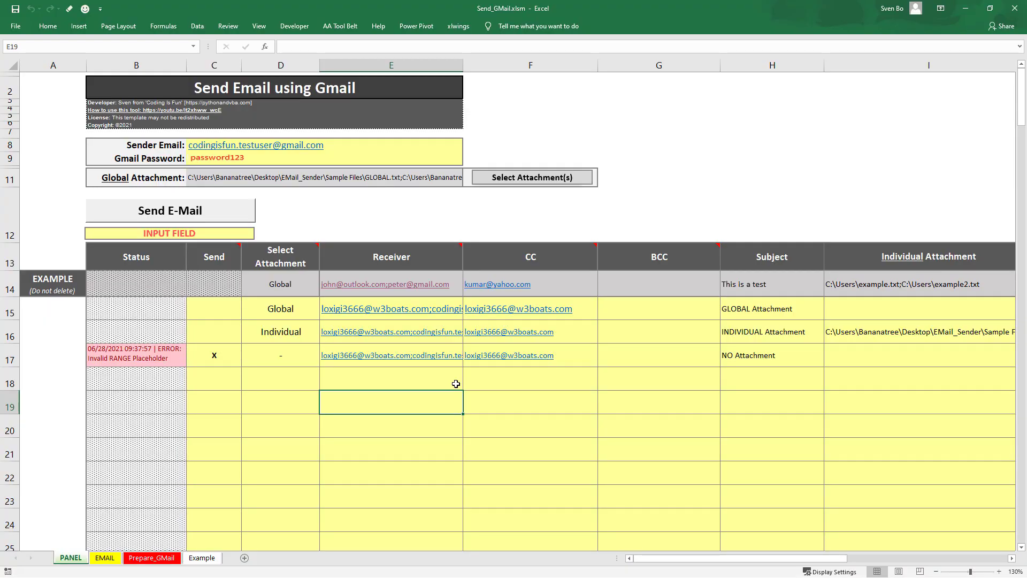
Step: Open the VBA editor from the Developer tab and show the modMail module code
{"action": "left_click", "coordinate": [293, 25]}
{"action": "left_click", "coordinate": [15, 50]}
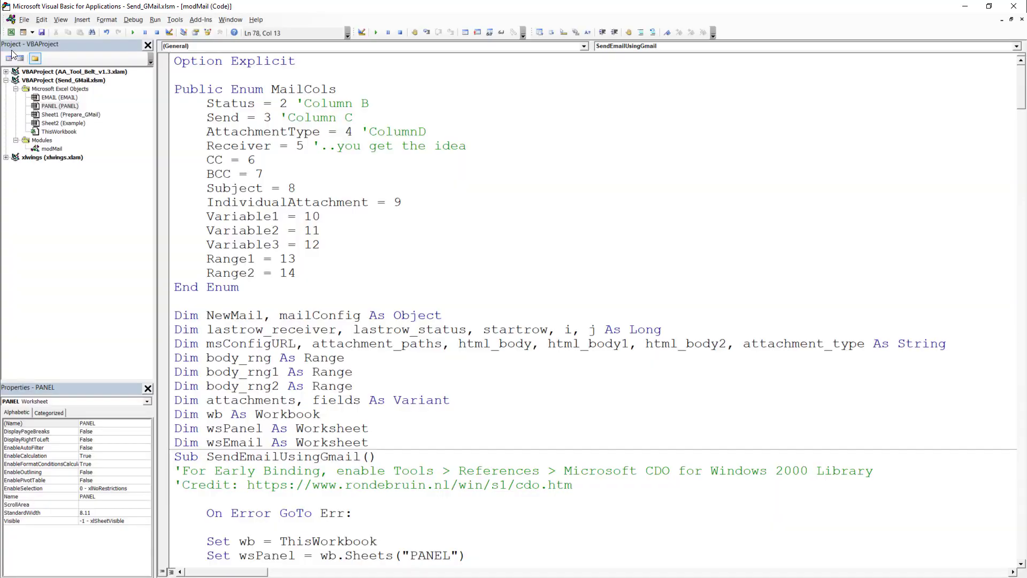
{"action": "left_click", "coordinate": [50, 149]}
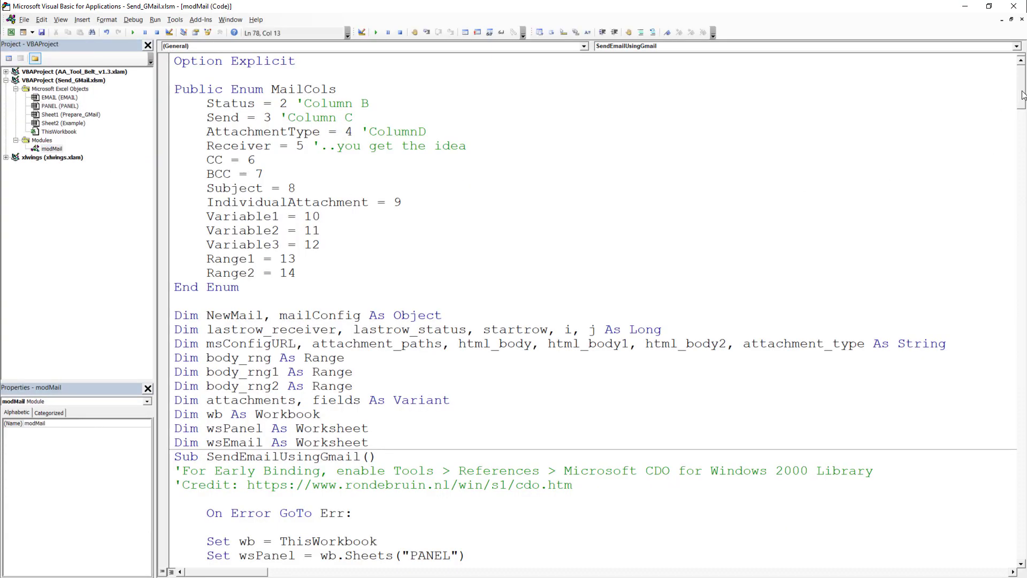
{"action": "left_click_drag", "start_coordinate": [1021, 94], "coordinate": [1022, 530]}
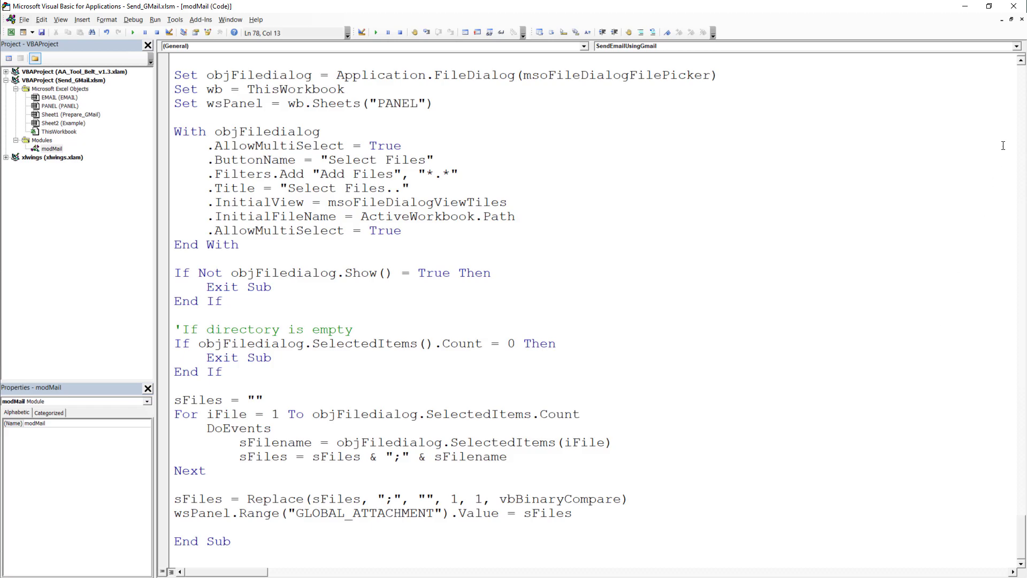